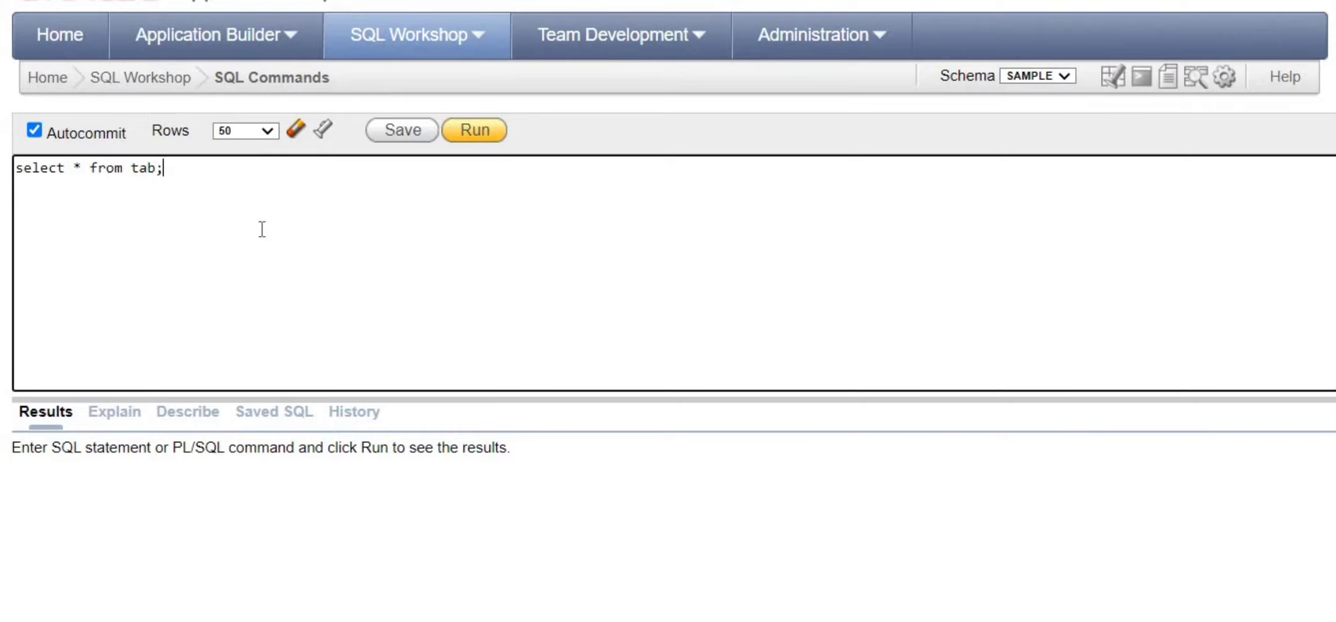
- Run 'select * from tab;' to list the schema's tables and locate STUDENT in the results
click(467, 133)
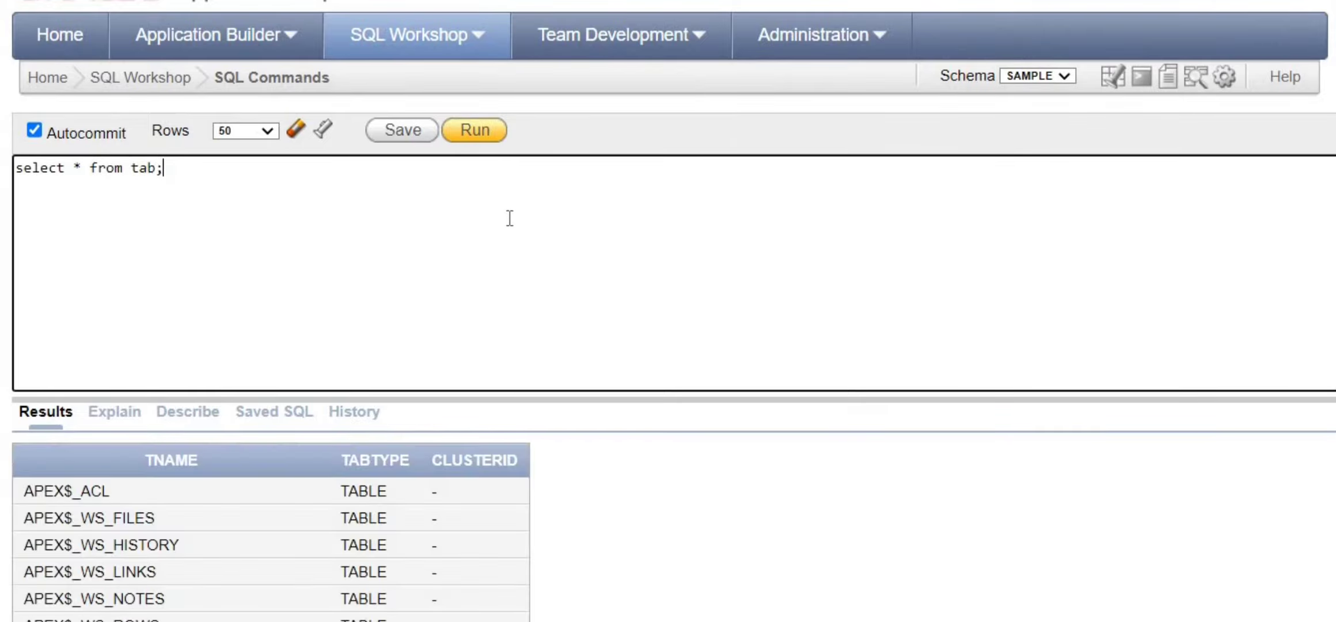
scroll(427, 361, down, 10)
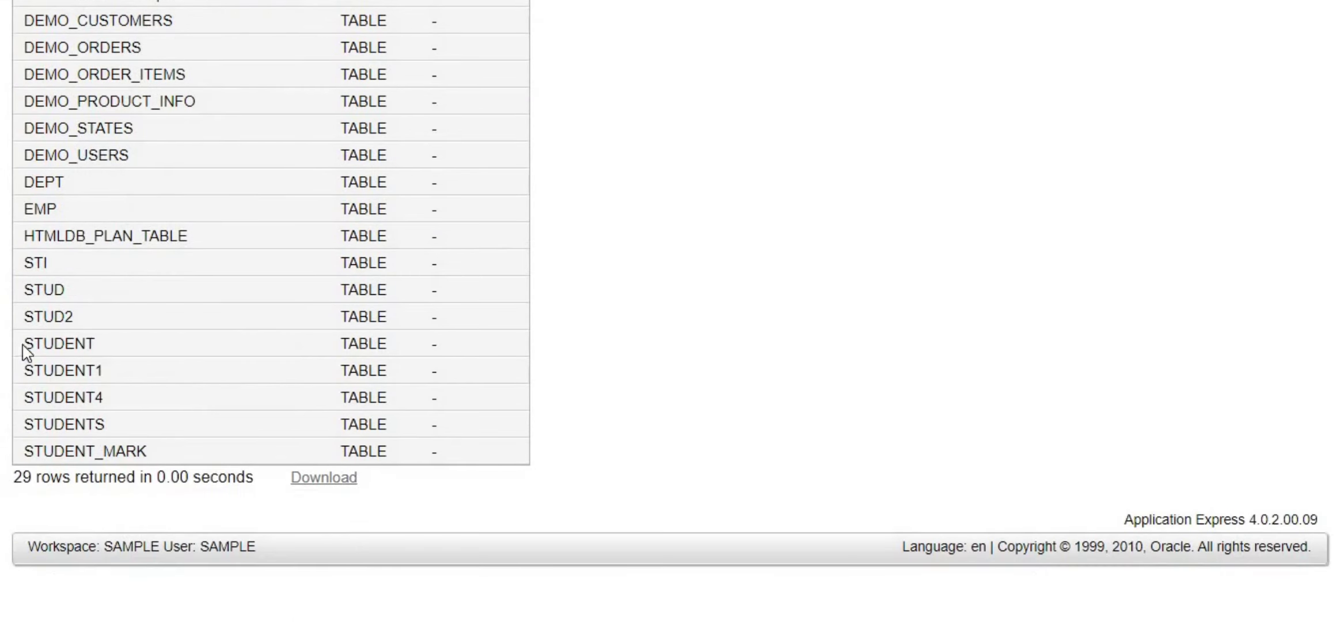
double_click(23, 345)
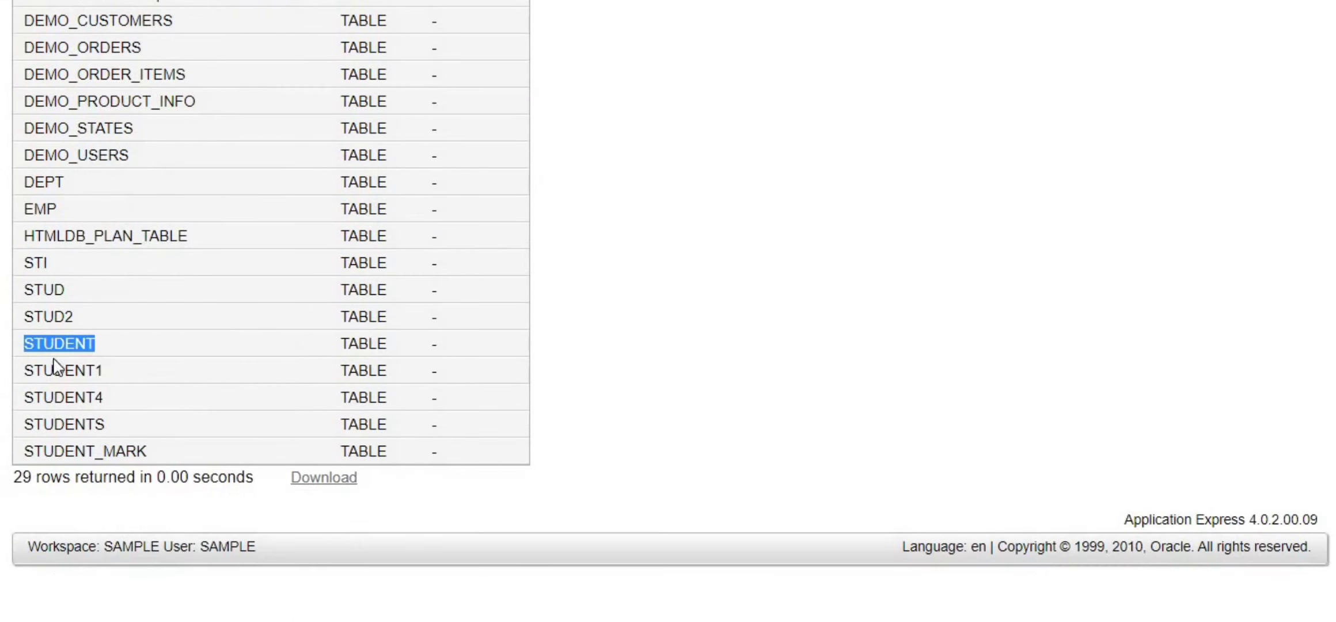
scroll(263, 327, up, 10)
- Change the result row limit from 50 to 30 rows
click(245, 131)
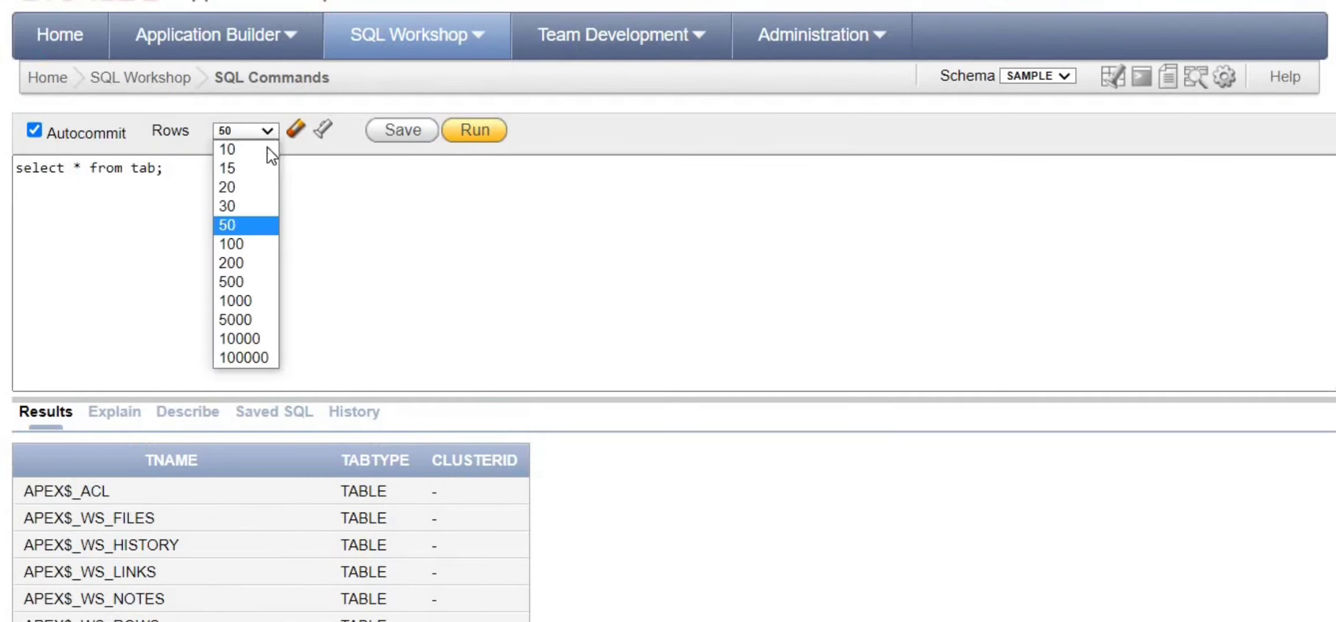
click(242, 206)
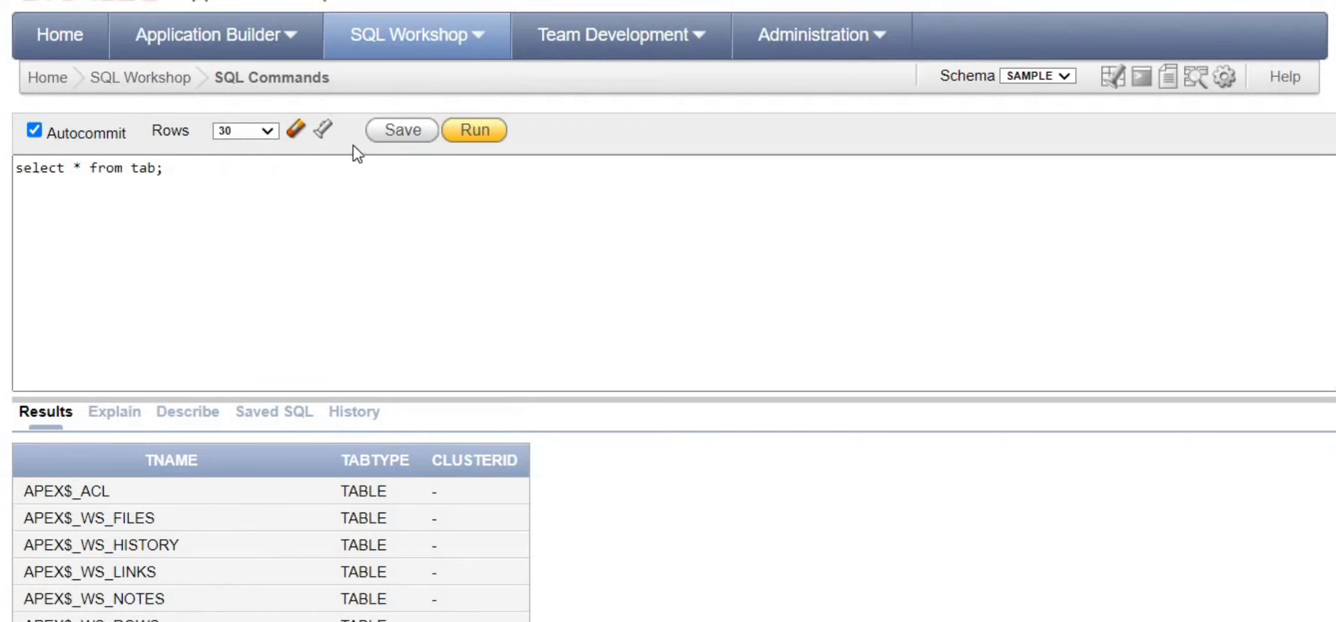
click(229, 191)
scroll(131, 471, down, 10)
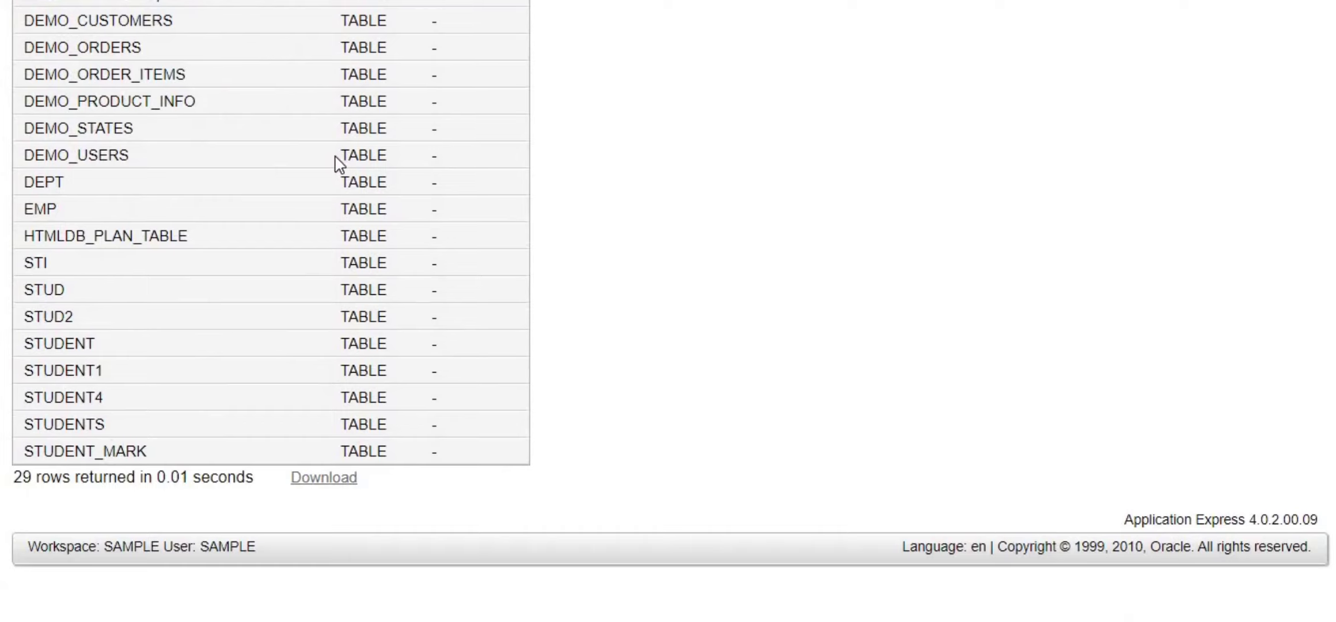
scroll(339, 165, up, 10)
click(240, 138)
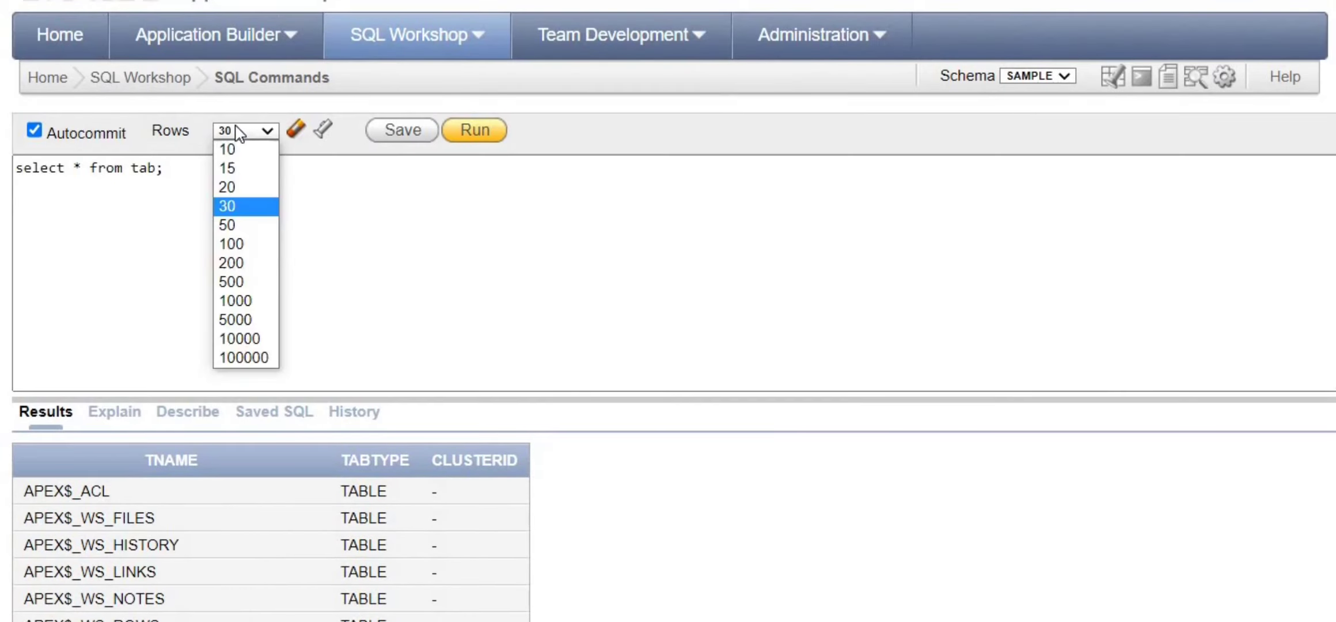
click(239, 206)
- Select the table-listing query text and mark the STUDENT table name in the results
drag(169, 173, 22, 172)
scroll(166, 230, down, 10)
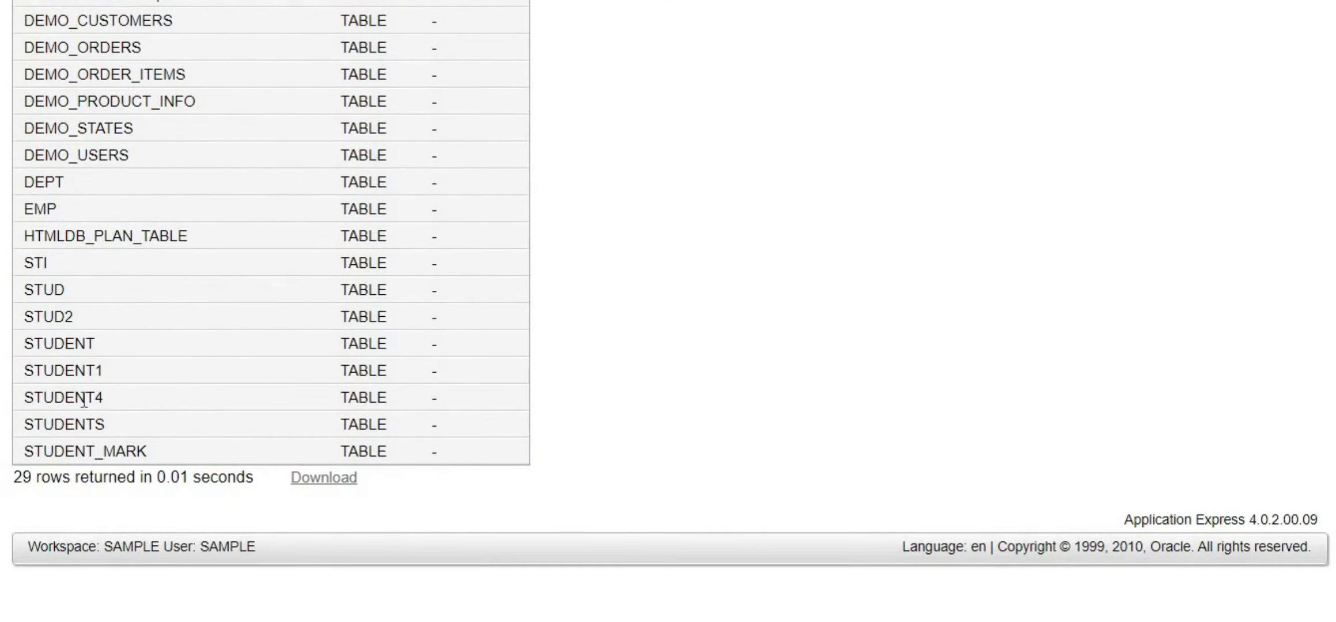
drag(101, 348, 12, 352)
scroll(316, 357, up, 10)
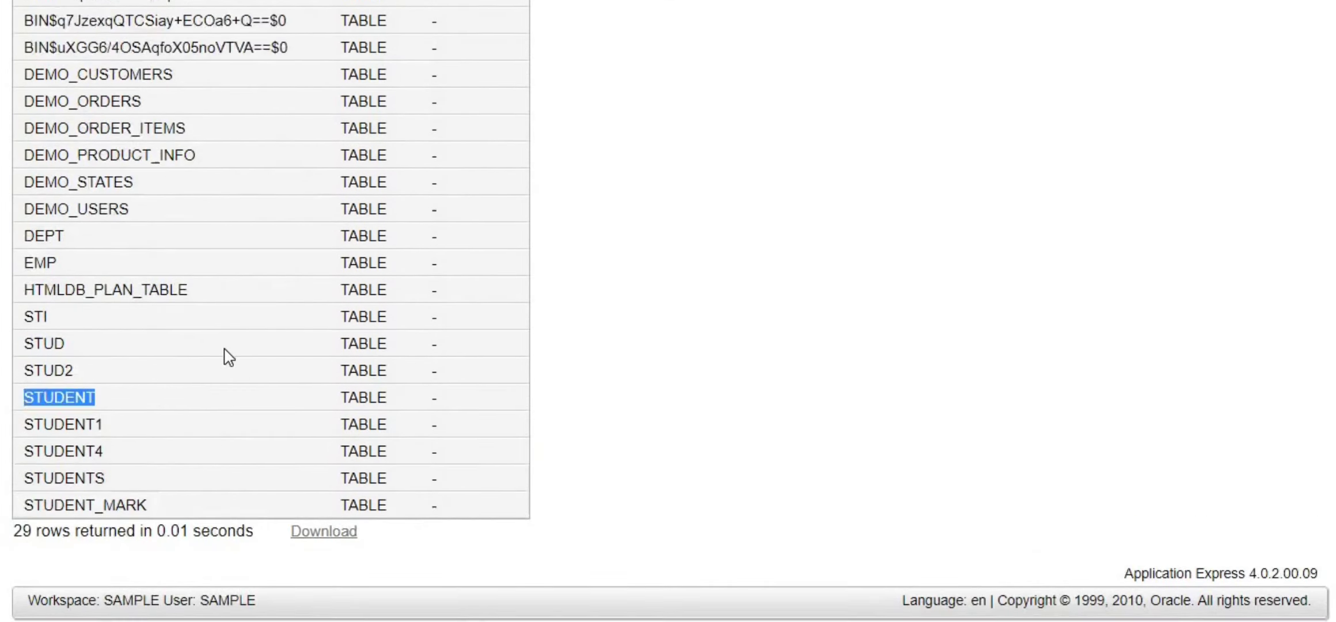
drag(225, 197, 3, 167)
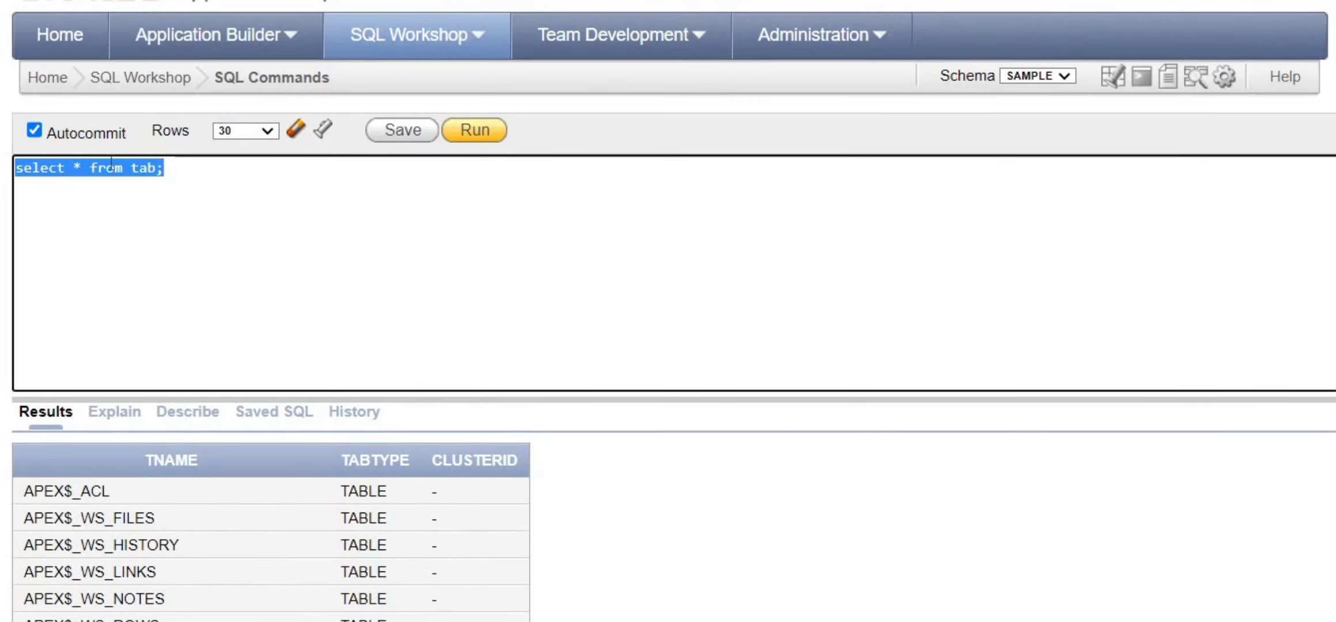
- Run 'select * from student;' to show the table's two rows
click(134, 168)
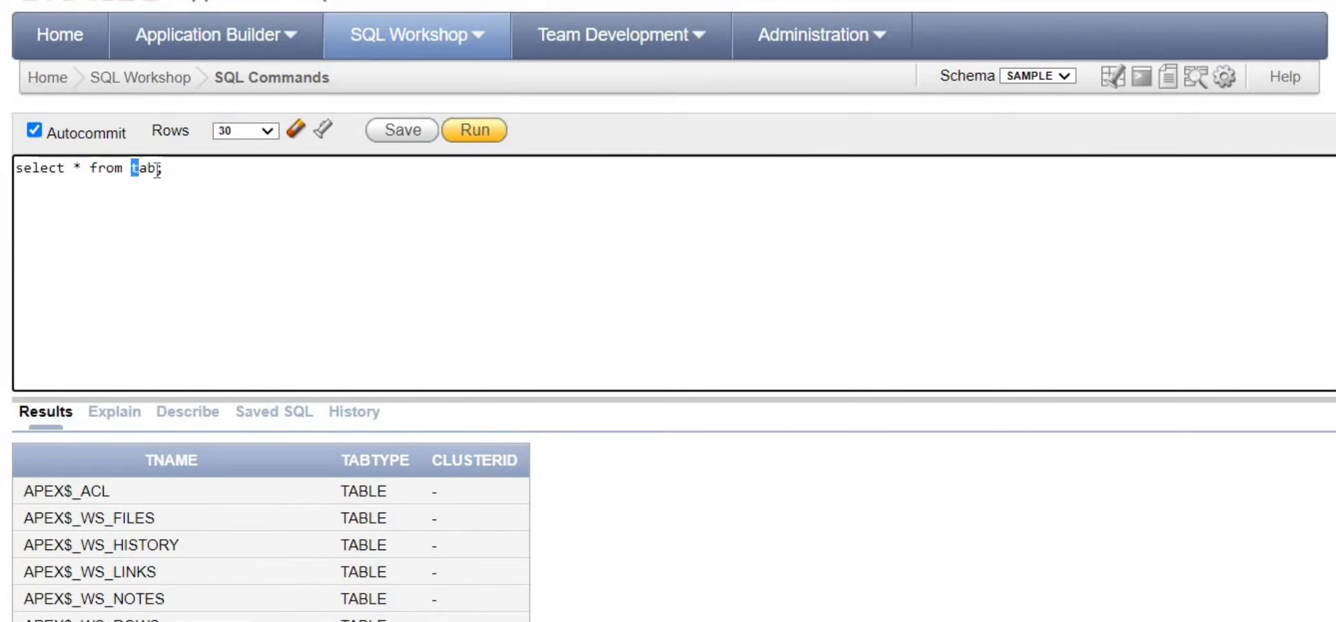
text(student)
click(496, 131)
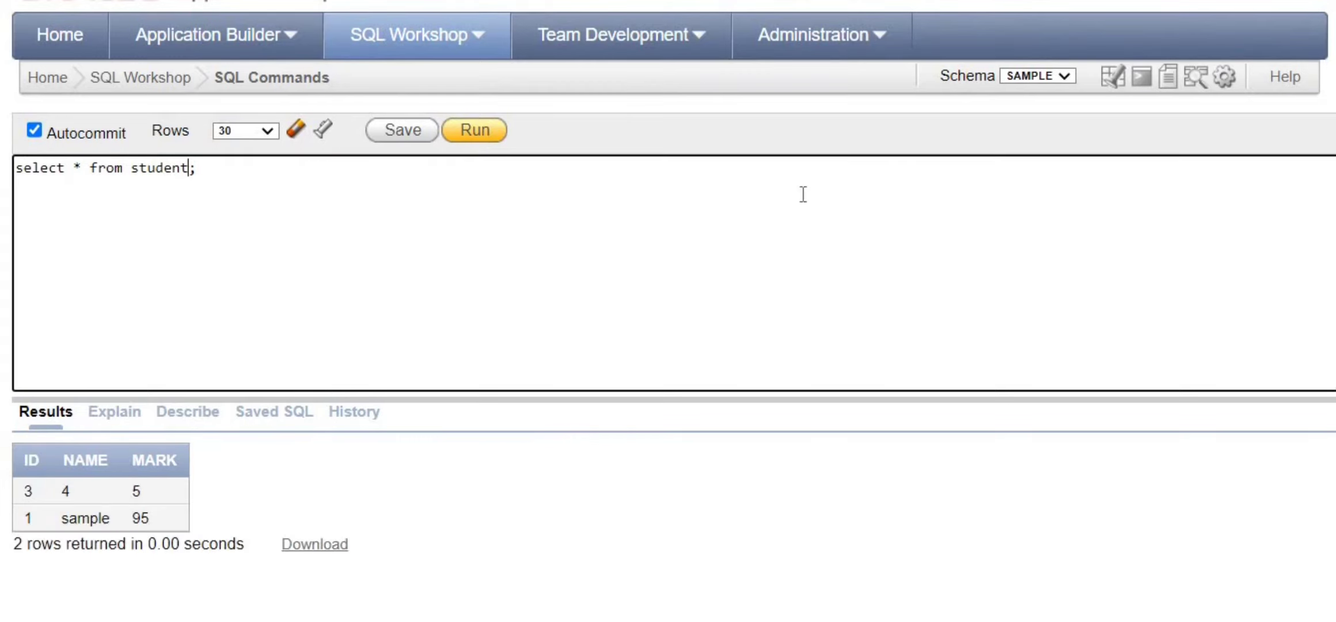
scroll(536, 359, down, 2)
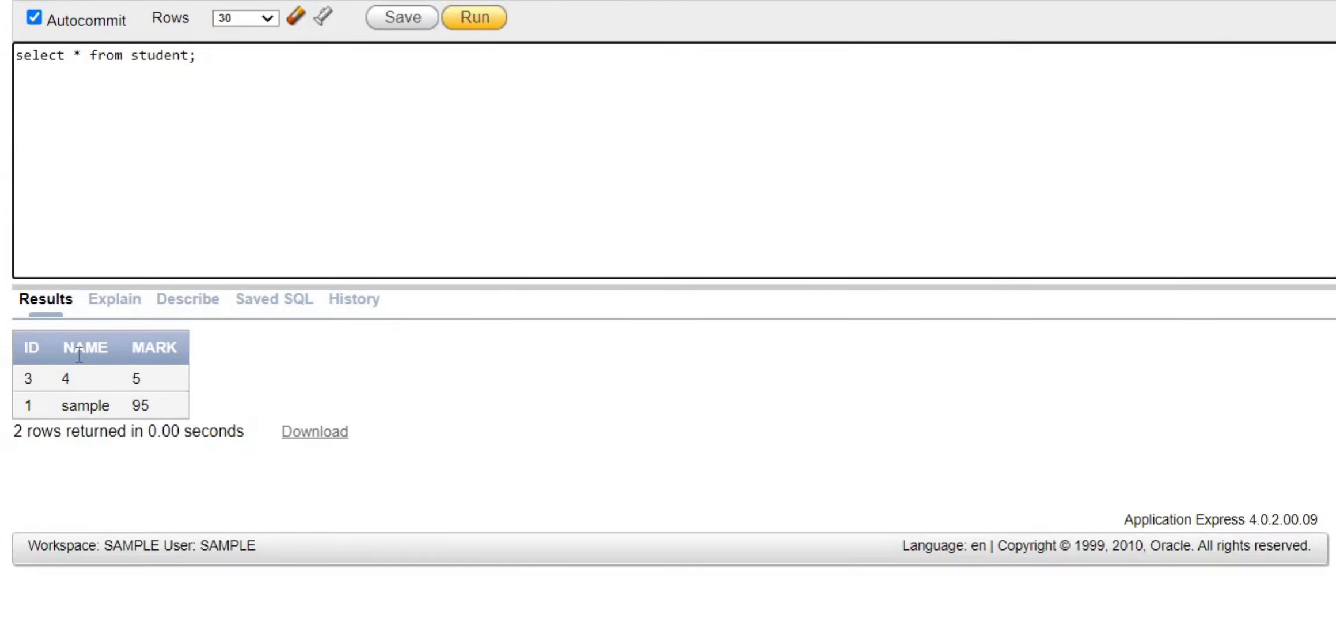
drag(26, 385, 179, 411)
click(319, 356)
scroll(223, 208, up, 2)
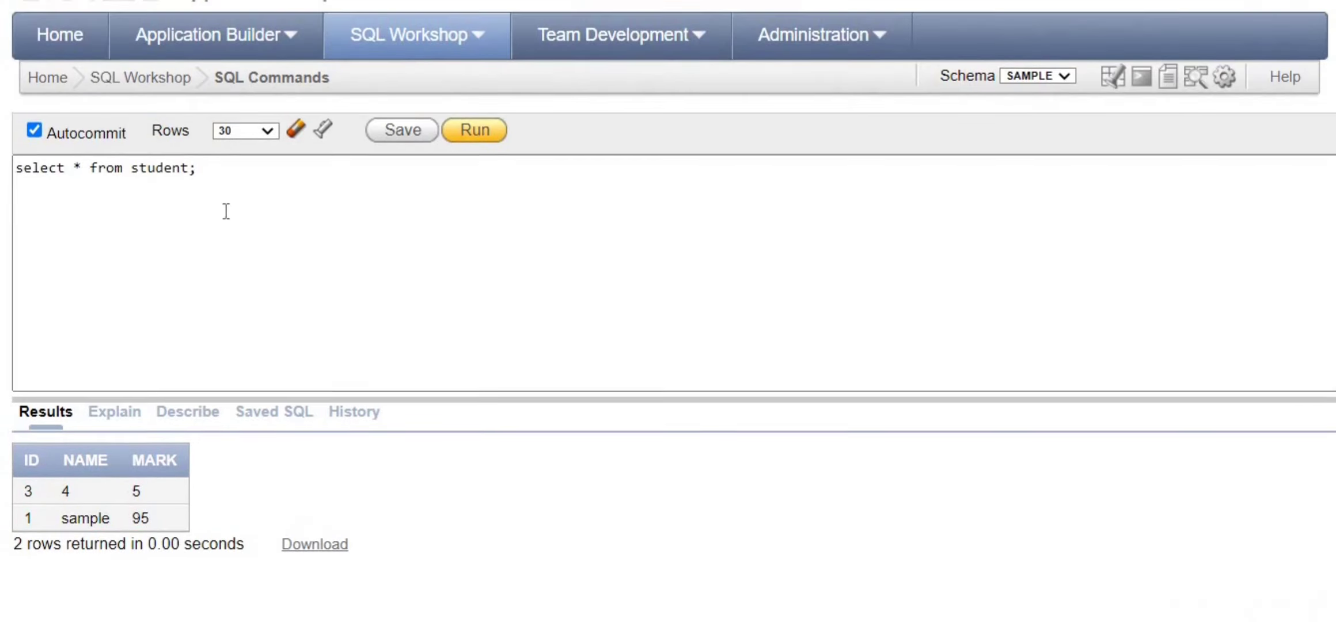
- Run 'desc student;' to show the ID, NAME and MARK columns
triple_click(218, 166)
text(de)
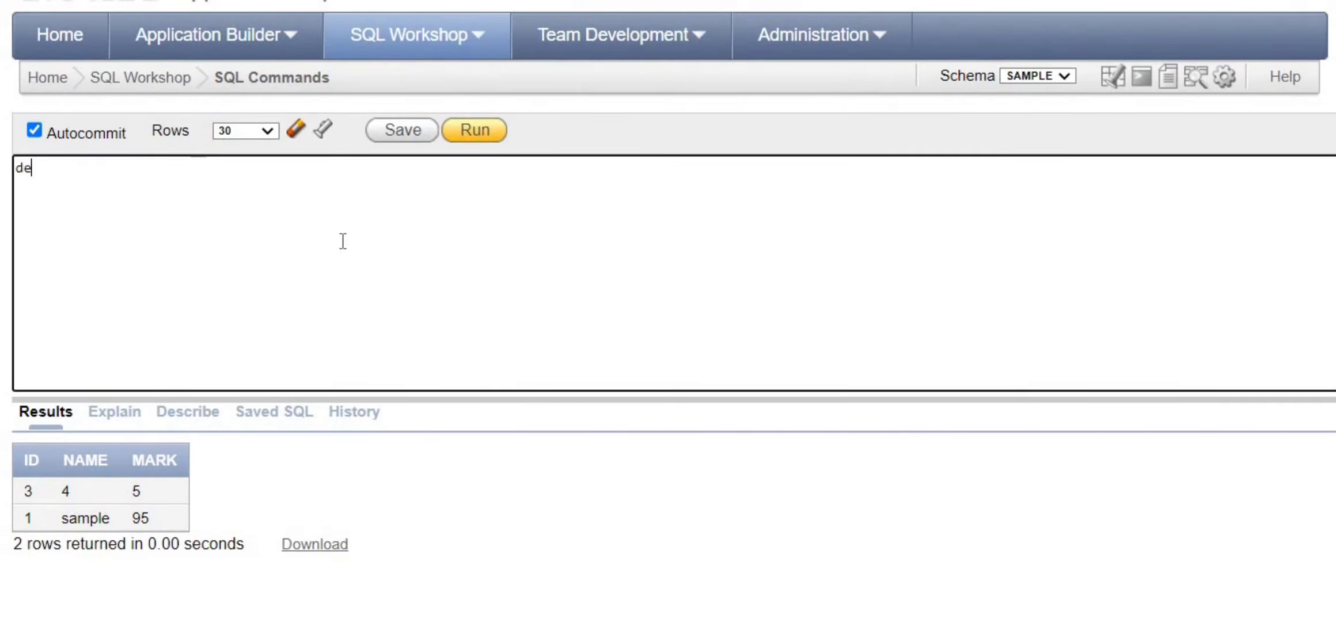
text(sc student;)
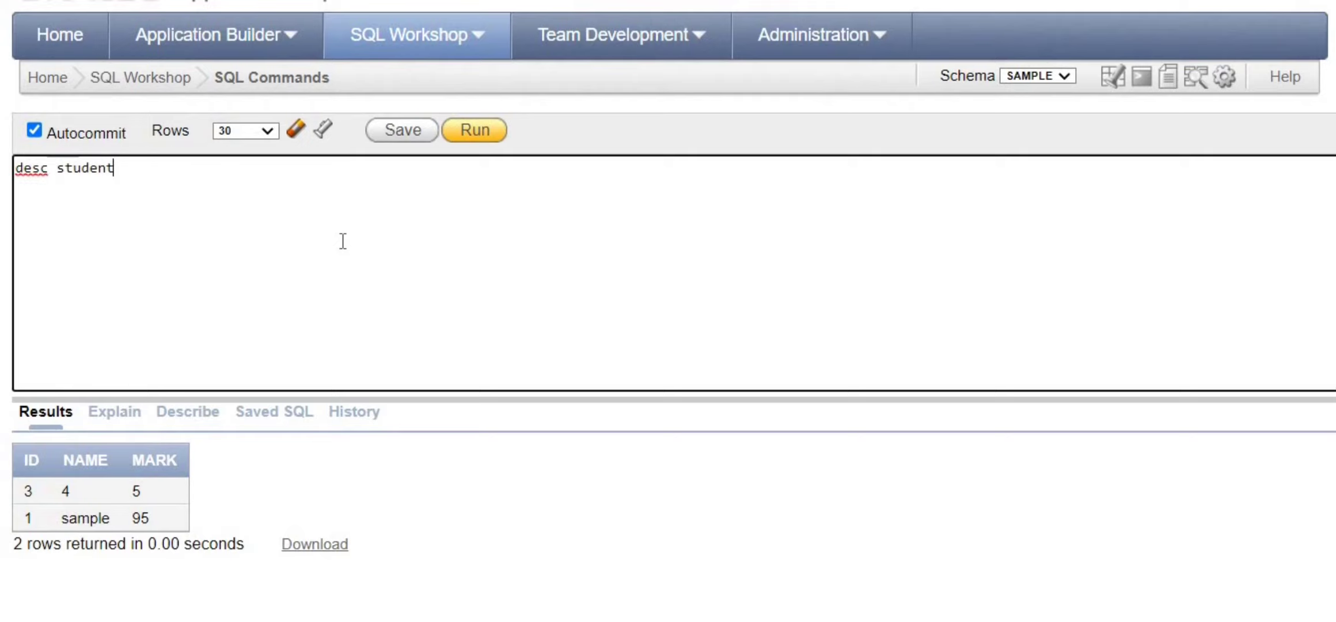
click(472, 133)
scroll(204, 391, down, 2)
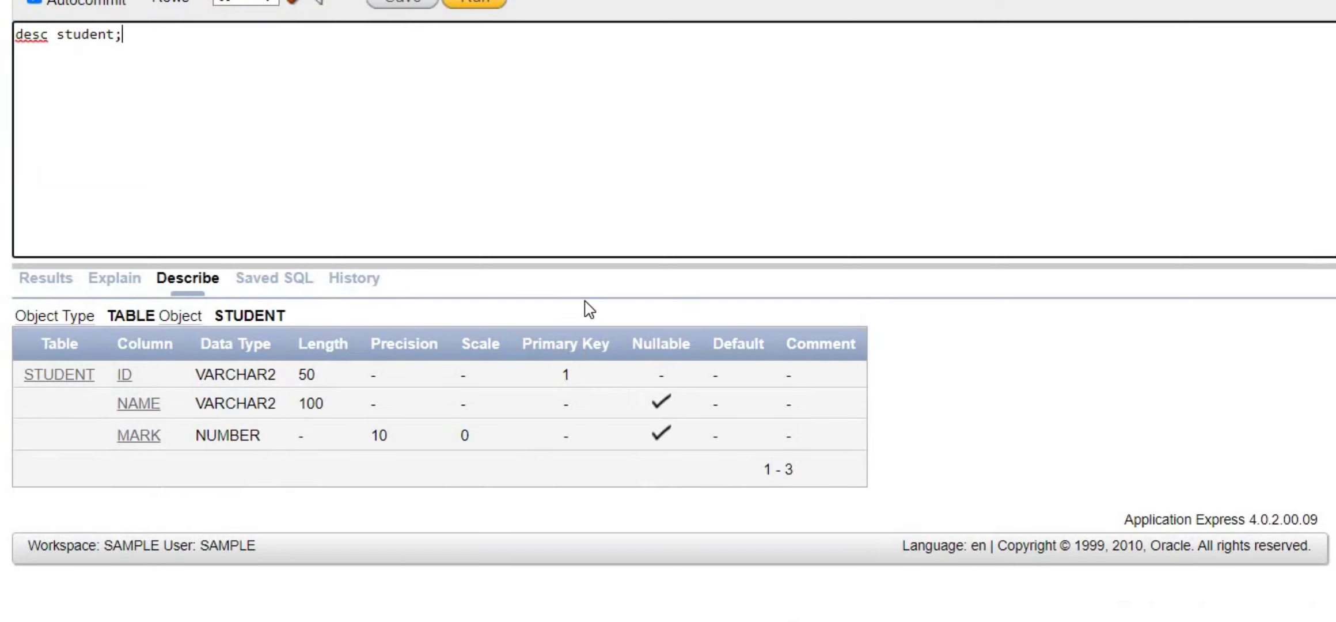
scroll(588, 308, up, 2)
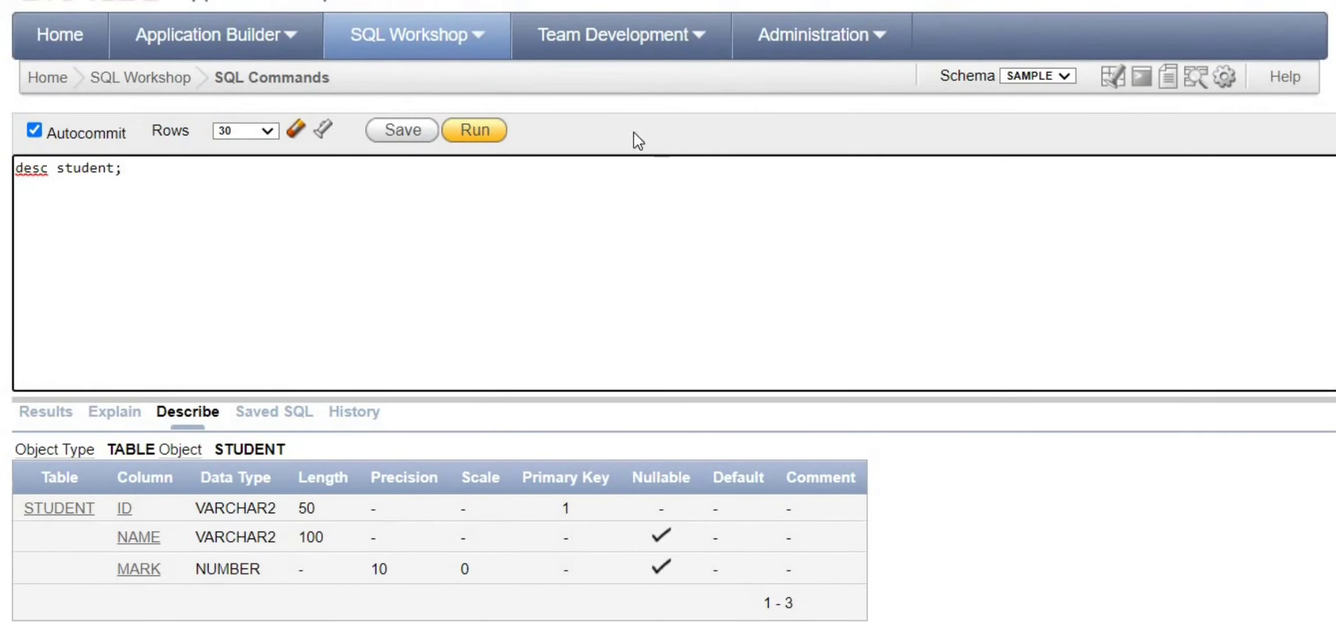
click(274, 33)
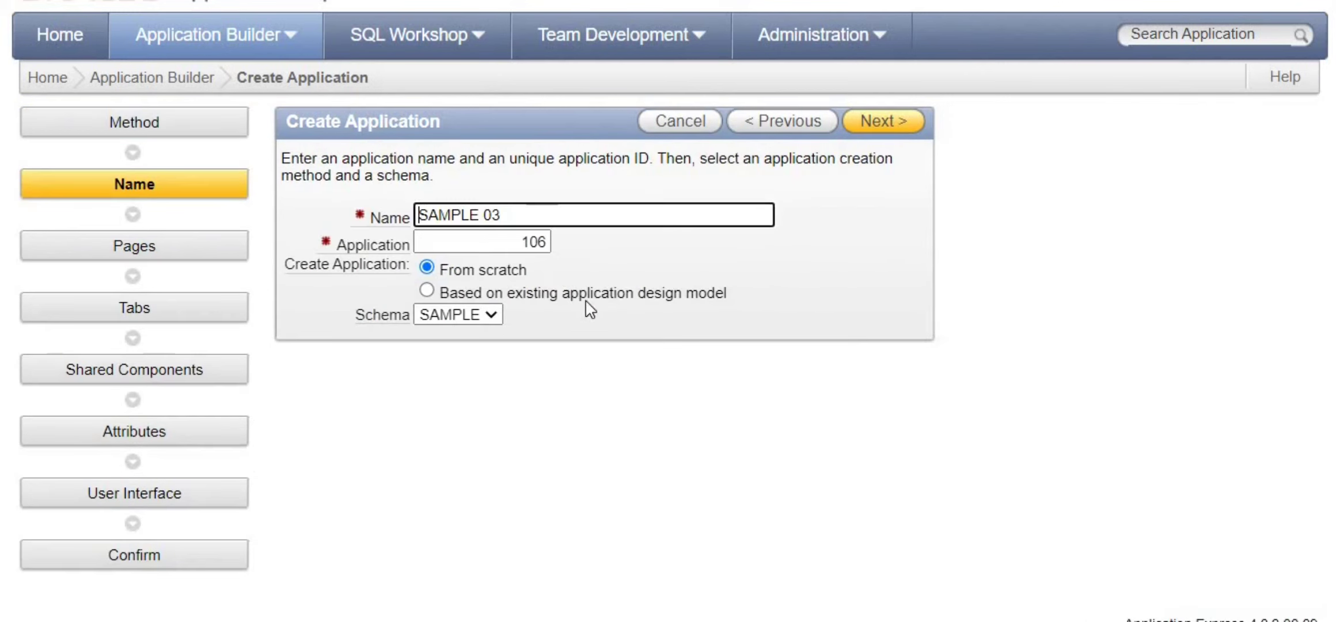
- Replace the default application name SAMPLE 03 with 'Entry for student'
drag(514, 218, 294, 185)
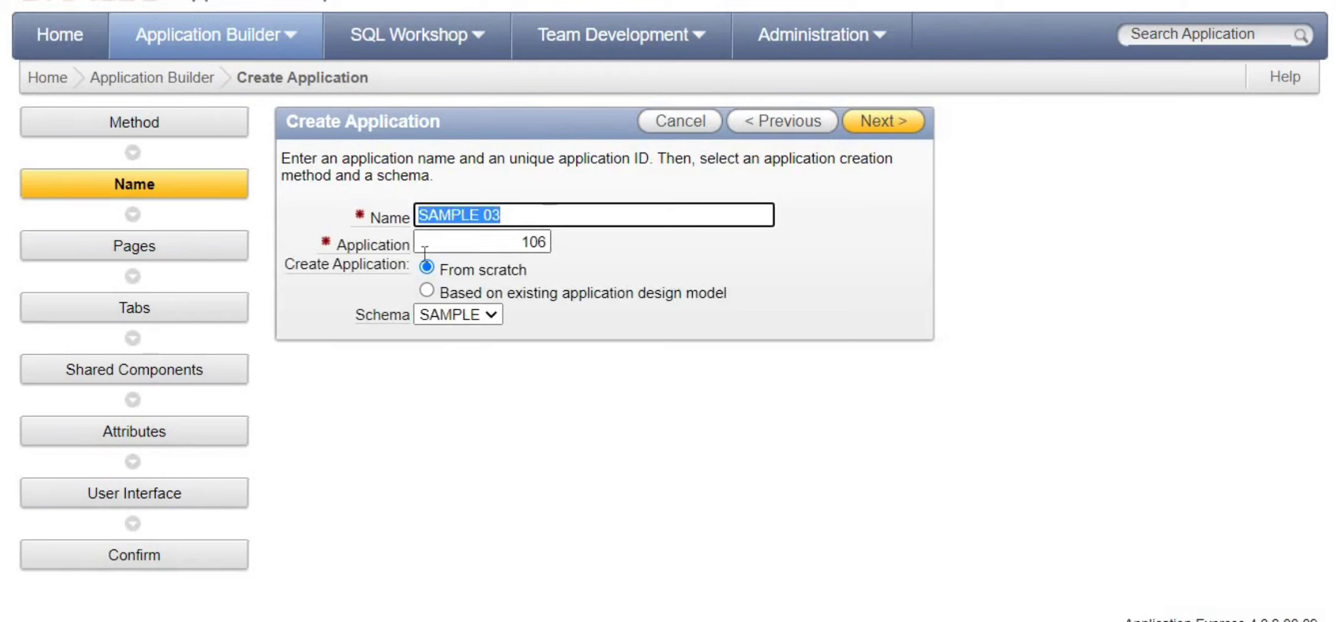
text(Entry for stu)
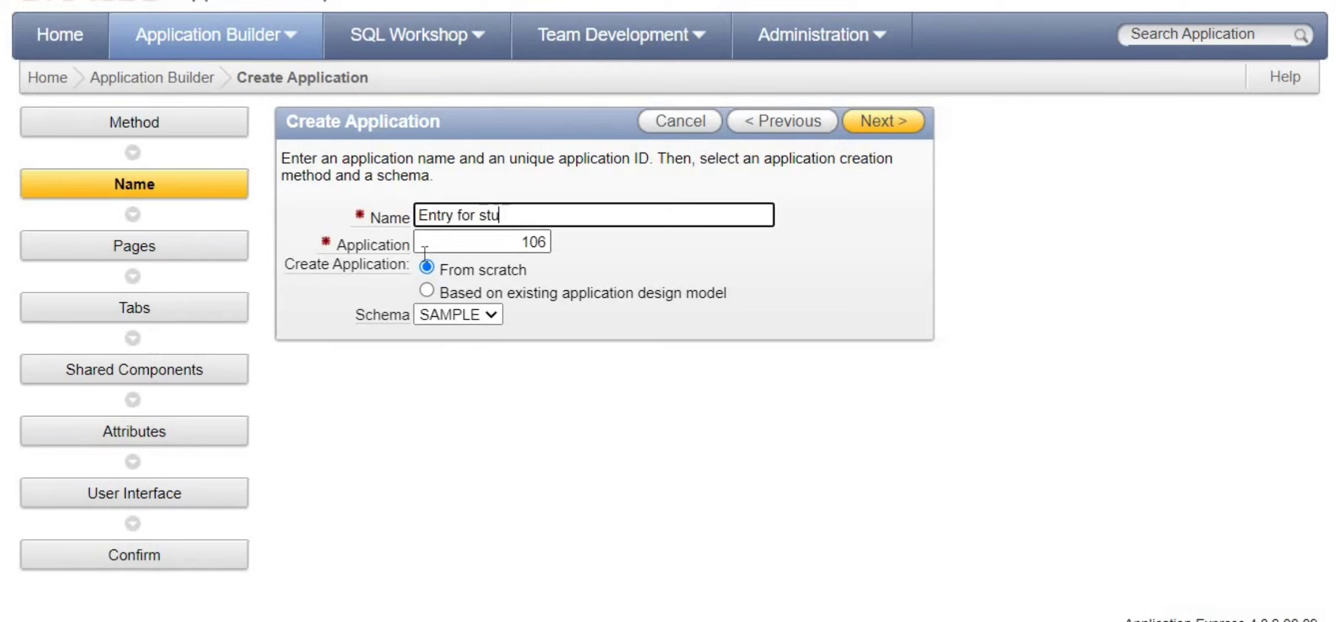
text(dent)
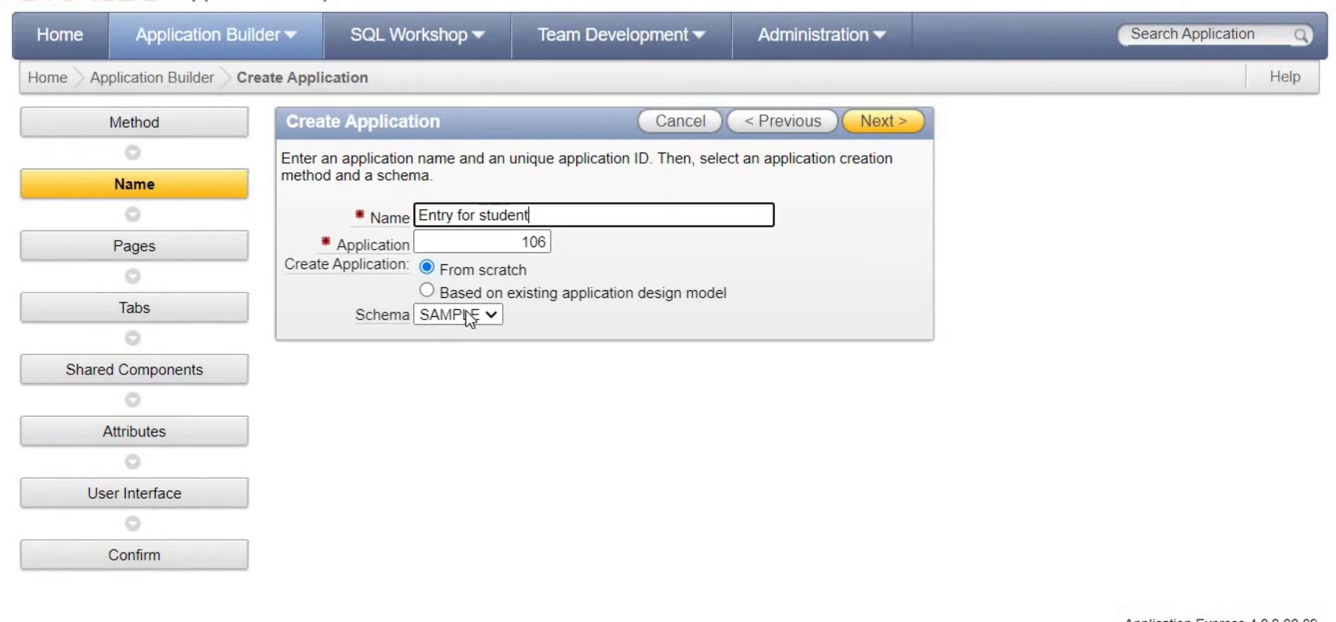
- Add a Report and Form page pair based on the STUDENT table
click(883, 132)
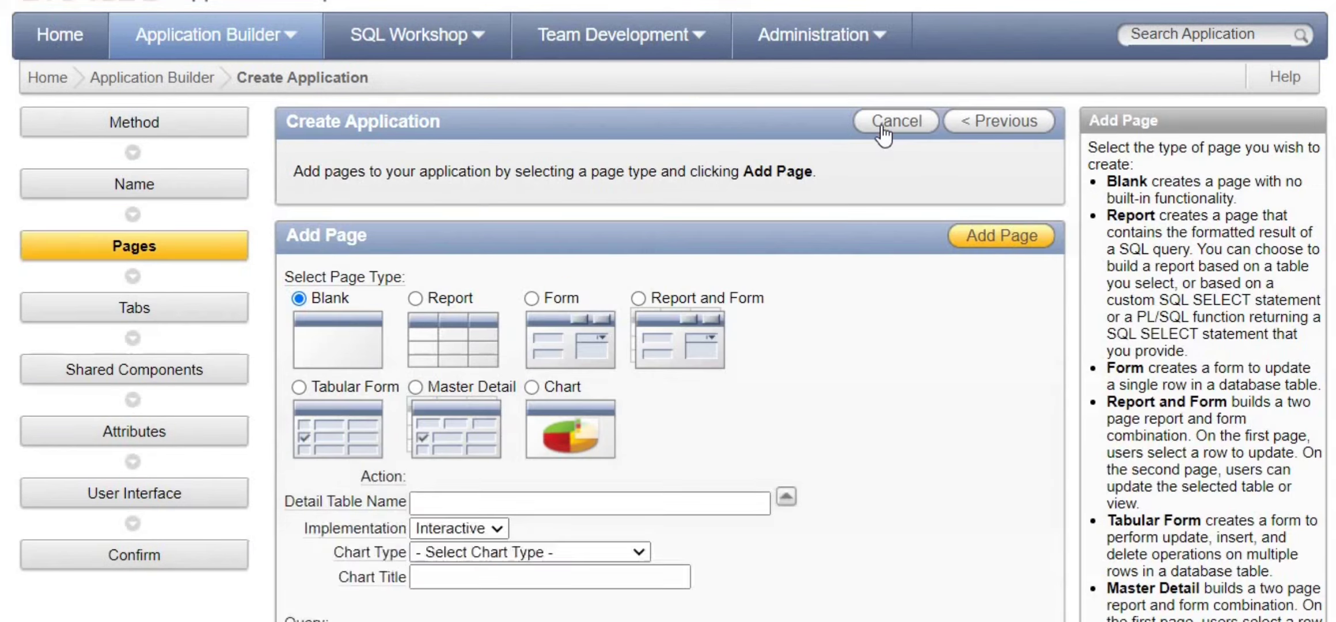
click(638, 298)
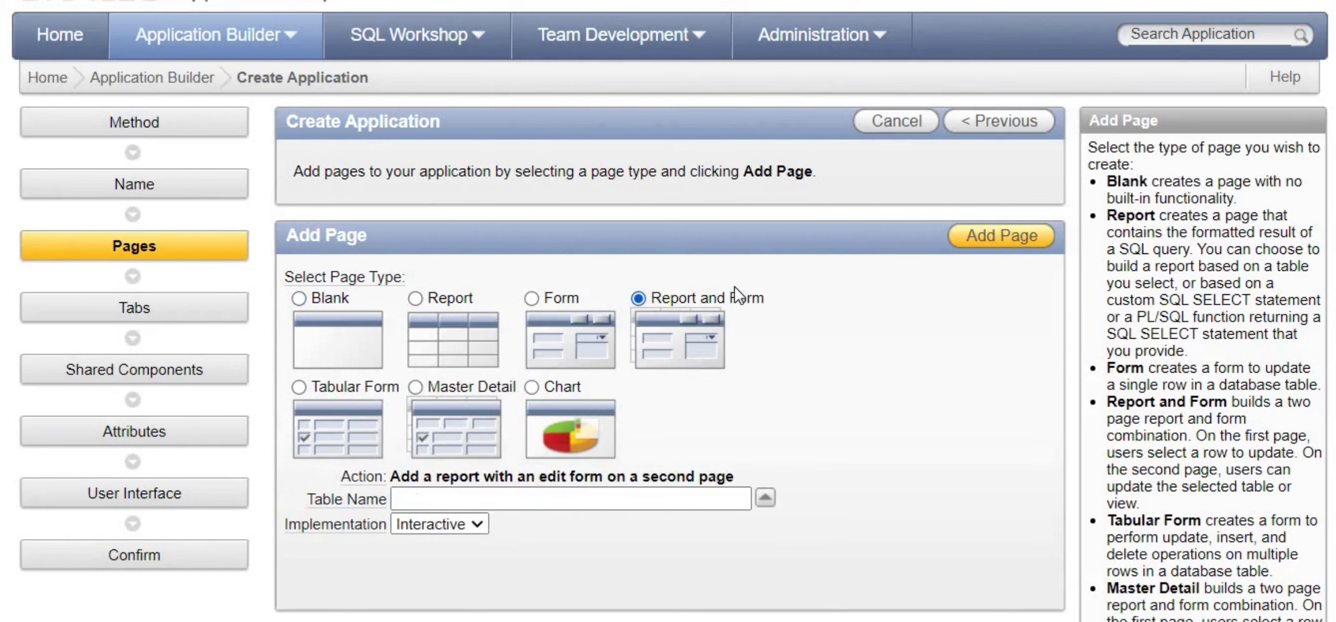
click(765, 497)
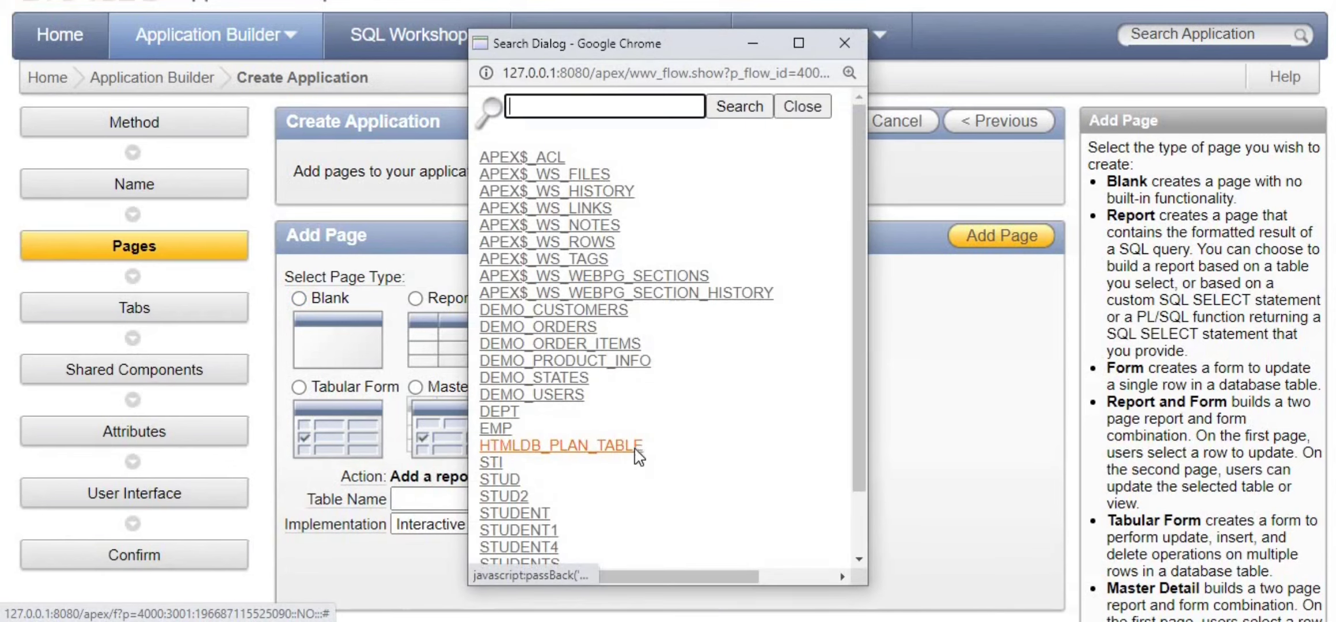
scroll(637, 455, down, 3)
drag(551, 438, 484, 438)
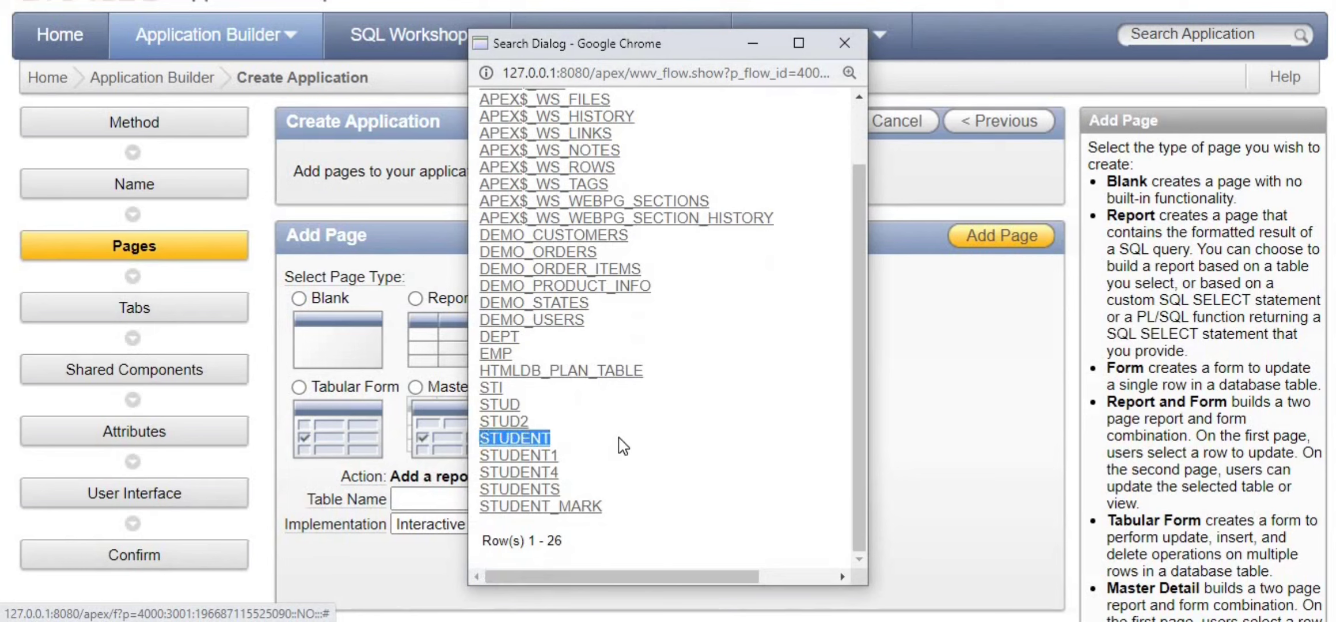
click(844, 43)
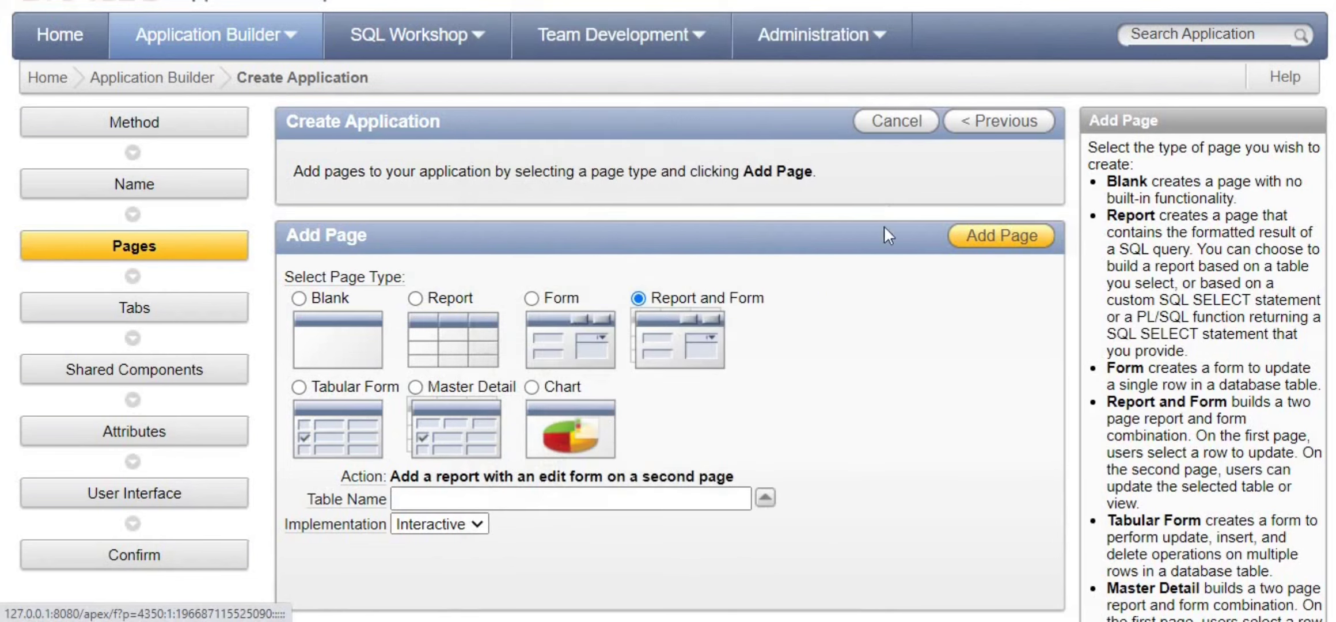
click(765, 499)
scroll(599, 501, down, 2)
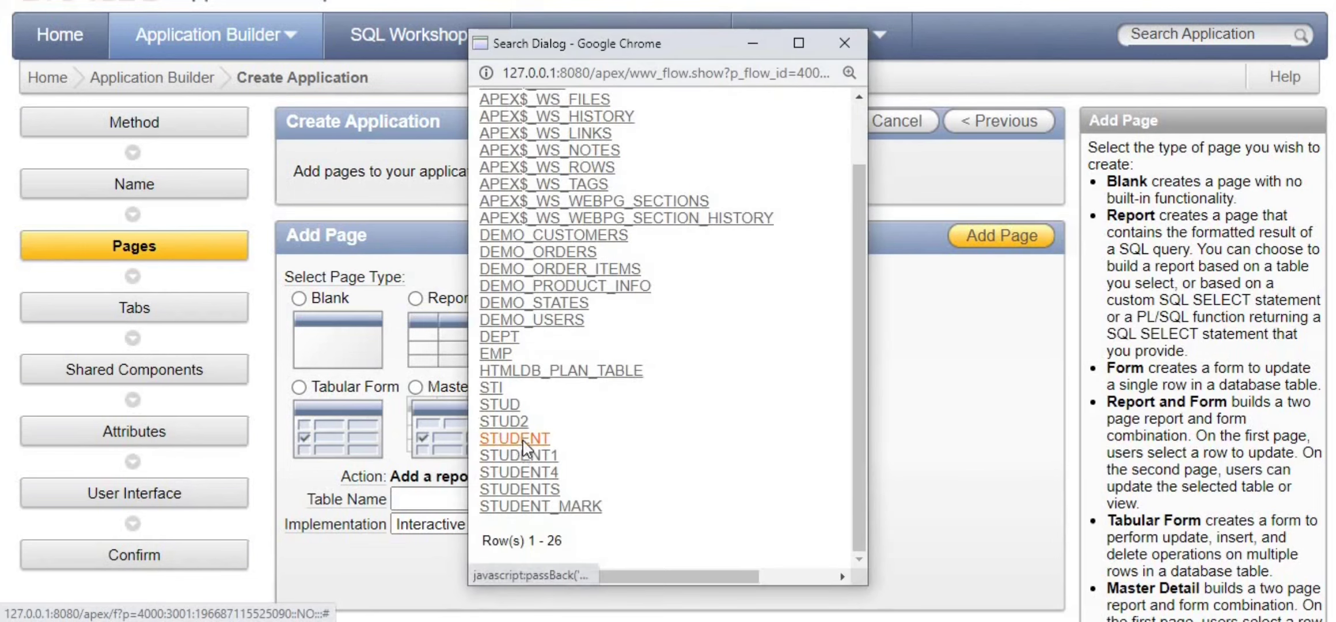
click(515, 439)
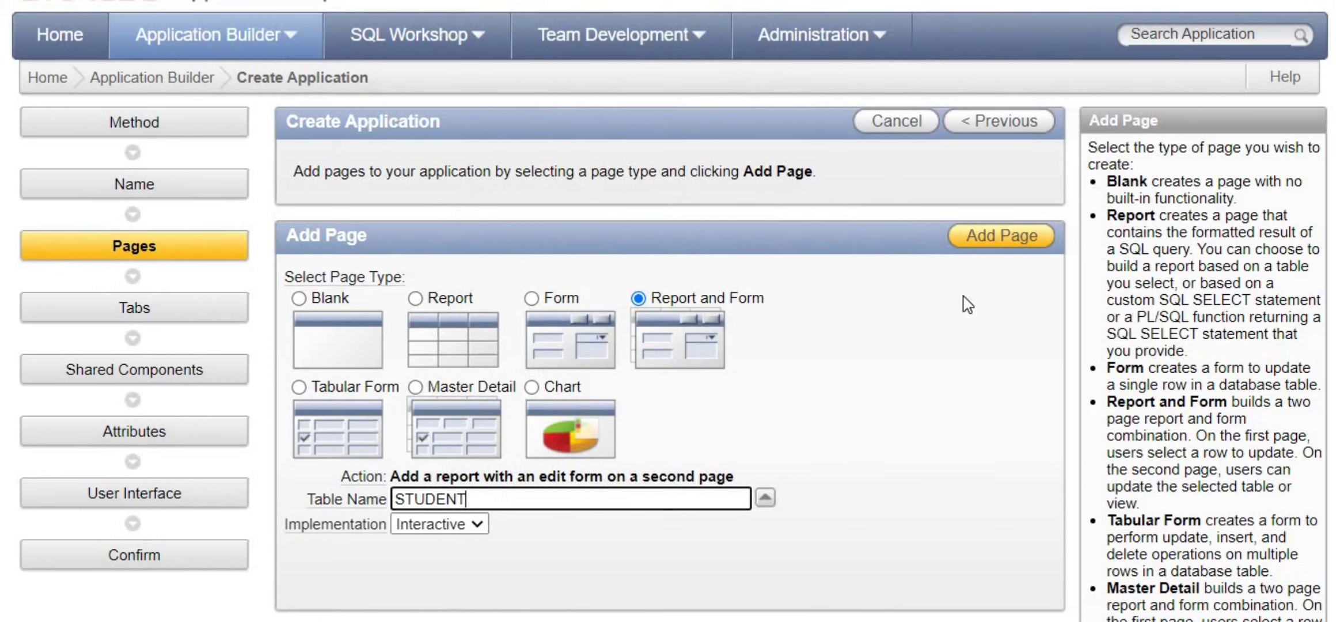
click(1021, 236)
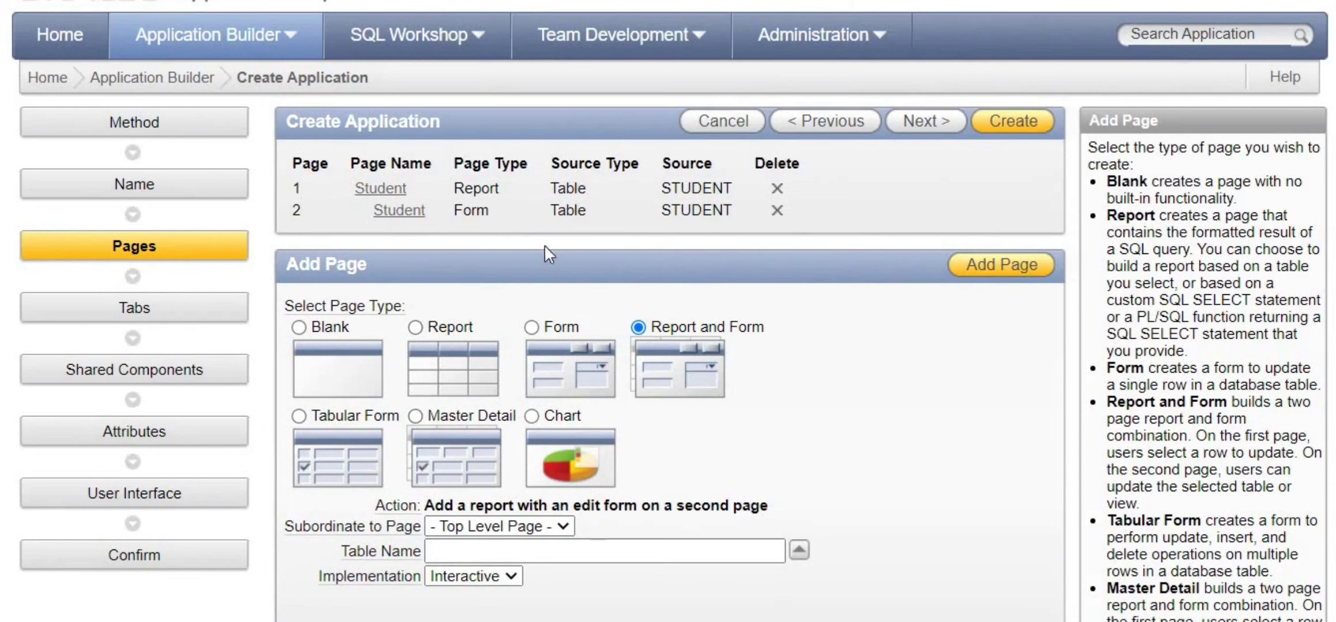
- Review the confirmation for application 106 'Entry for student' and create the application
click(1004, 127)
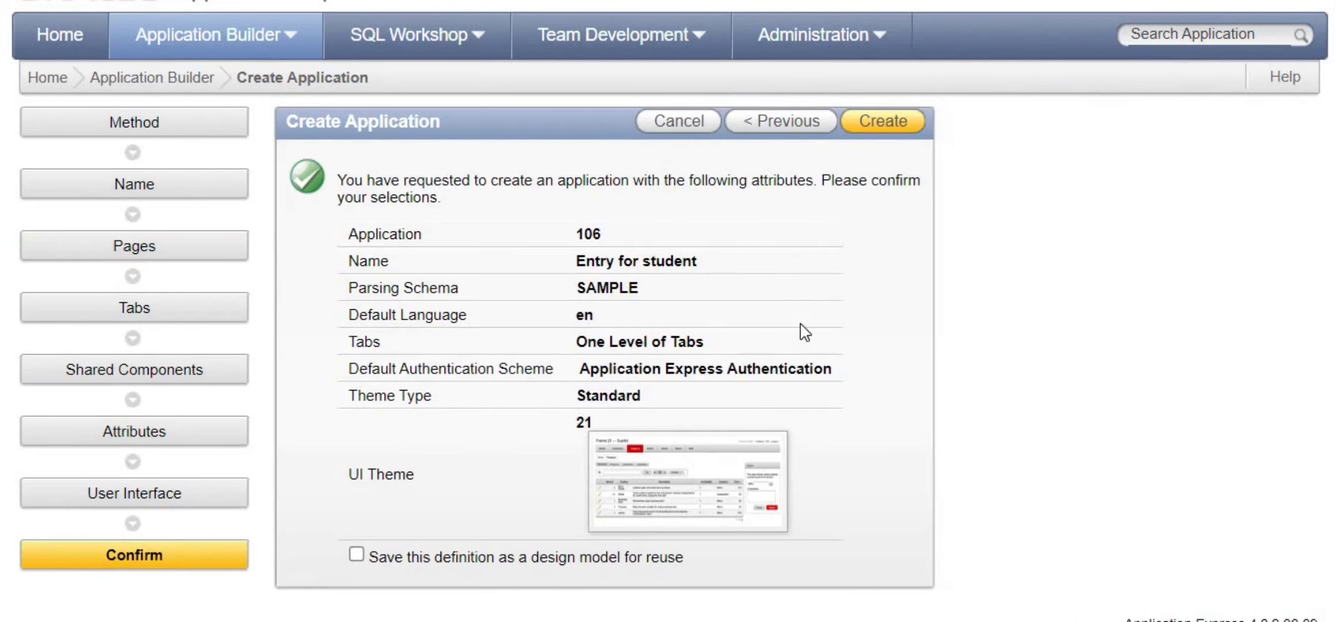
drag(599, 234, 573, 235)
drag(700, 265, 575, 265)
click(892, 124)
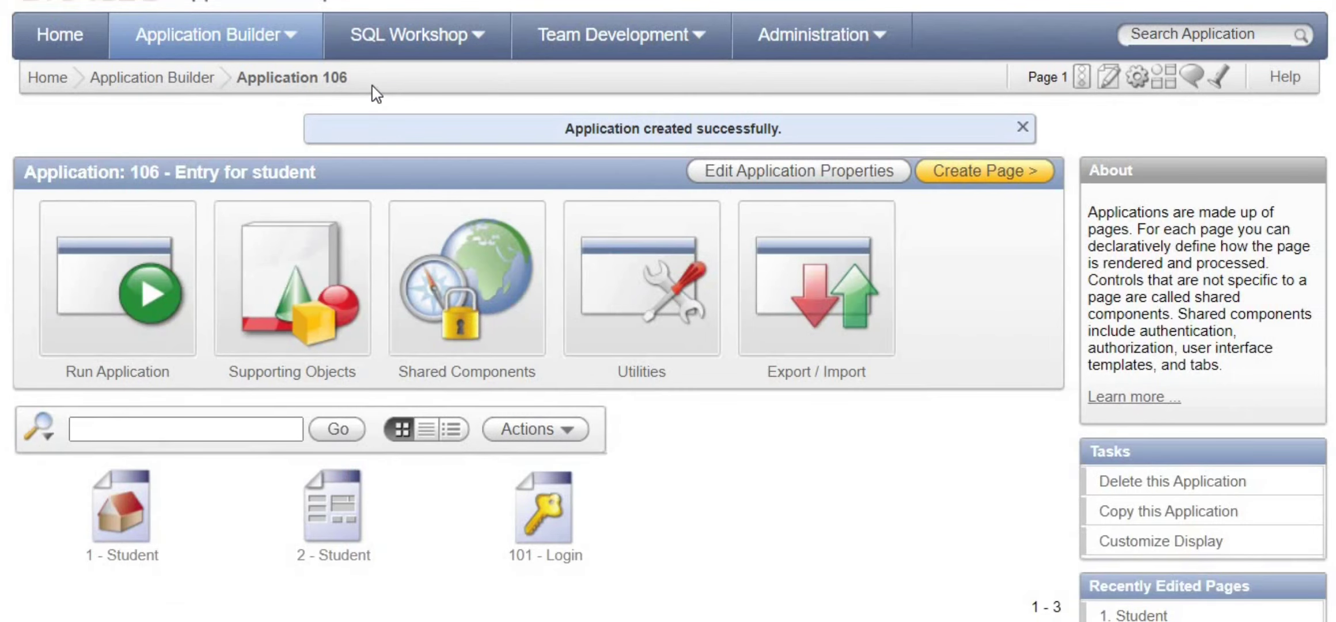
drag(376, 90, 262, 71)
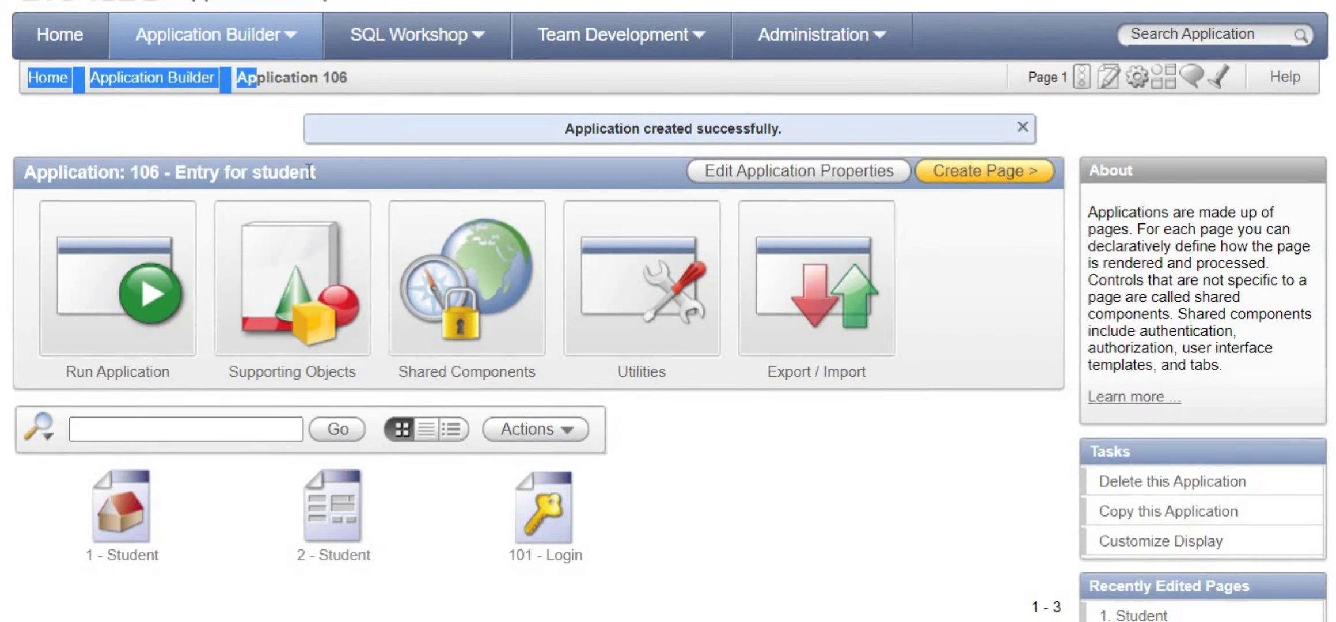
click(742, 518)
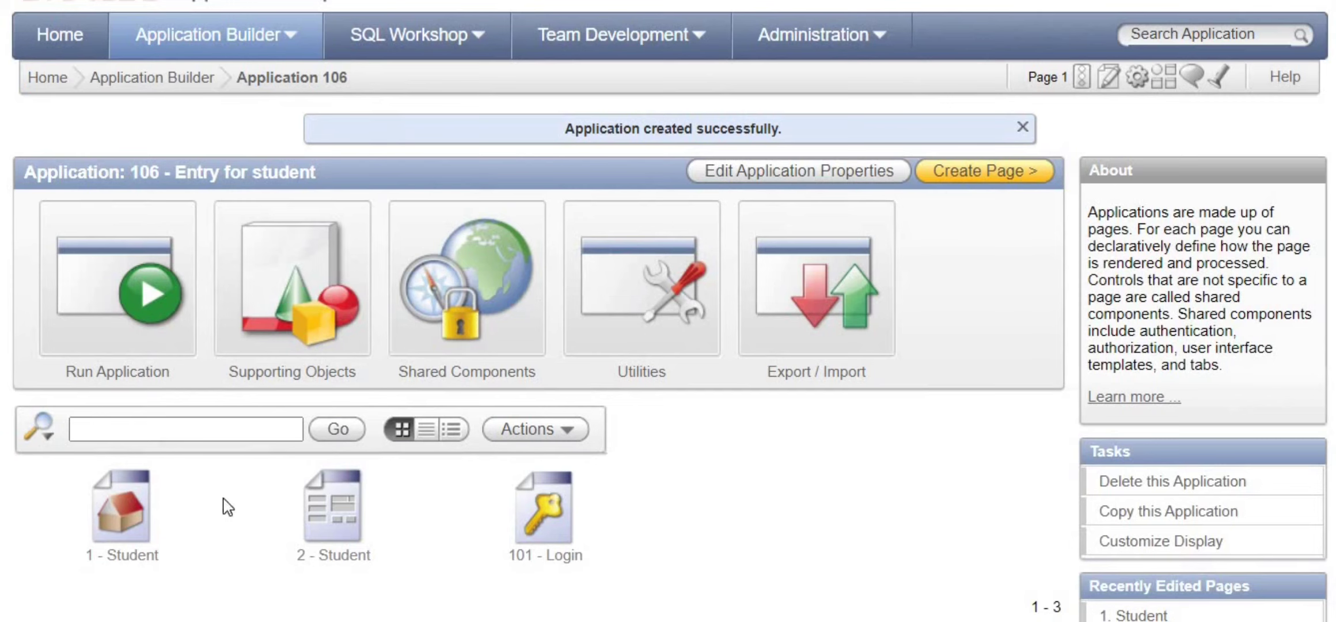
- Run the Student report page 1, log in, and decline the browser's password prompts
click(137, 513)
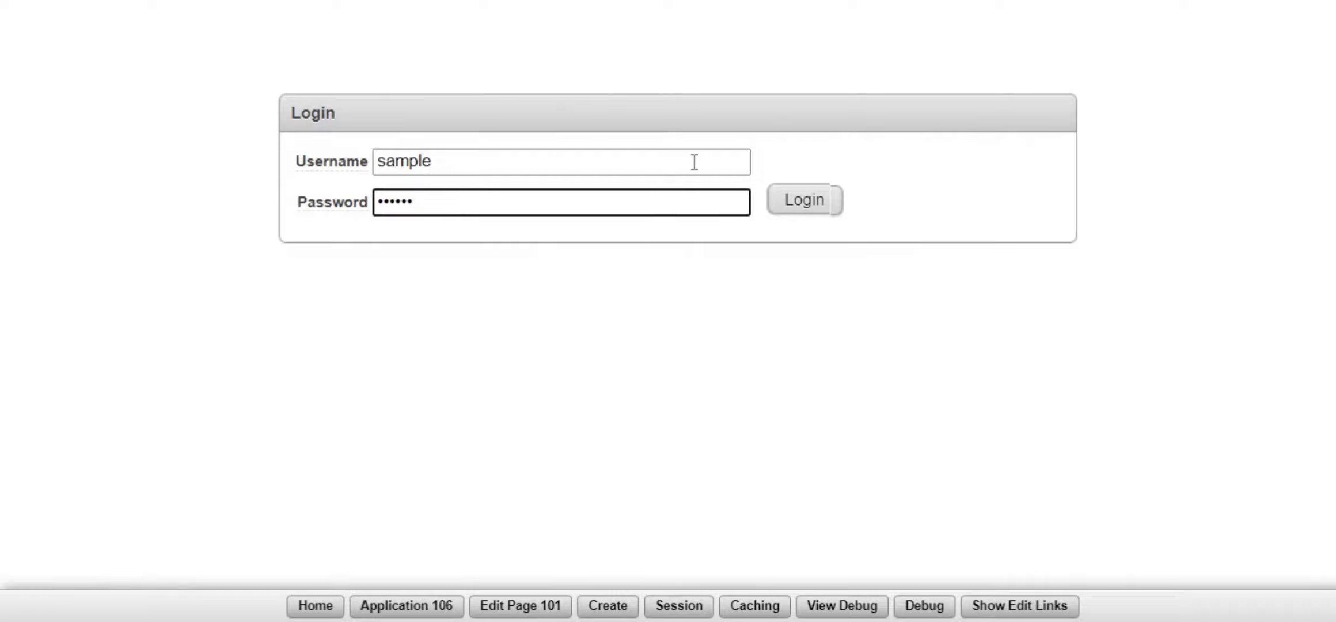
click(804, 208)
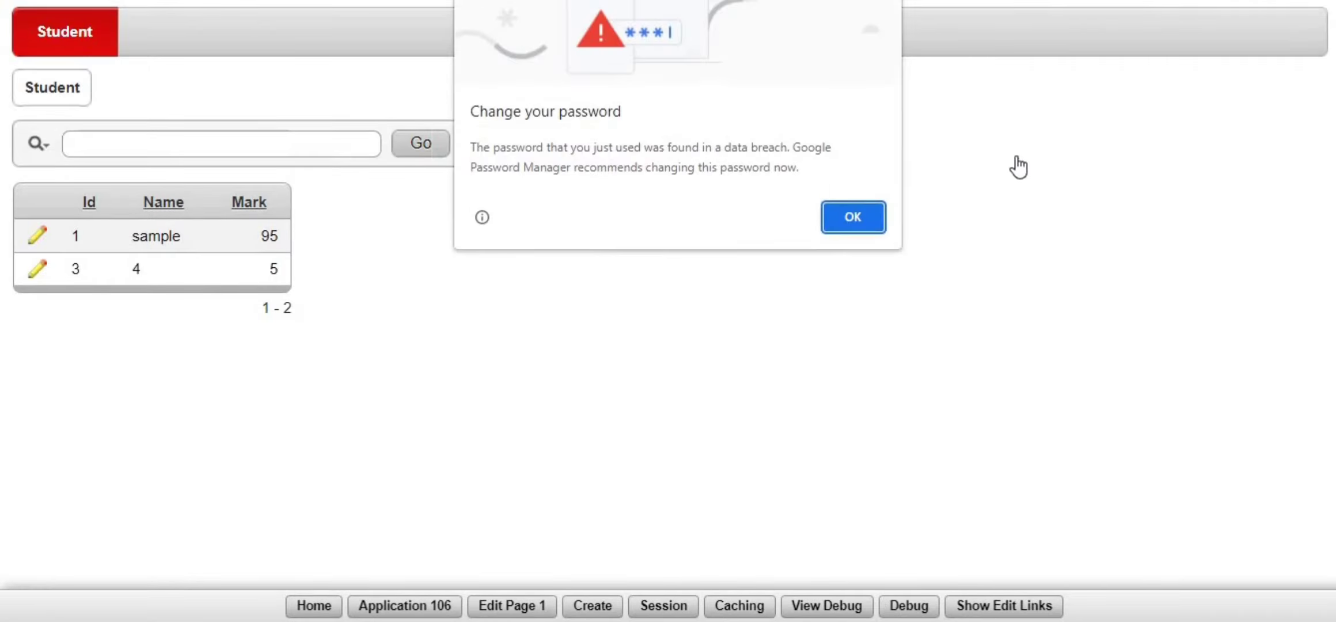
click(860, 216)
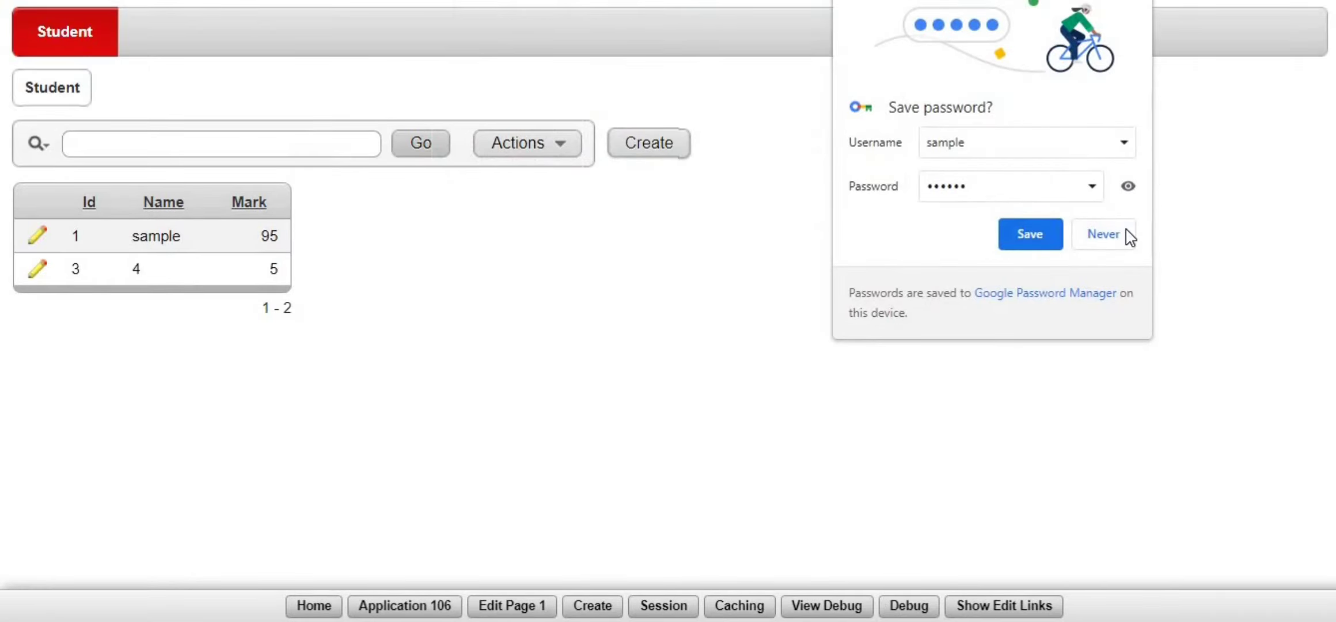
click(1126, 230)
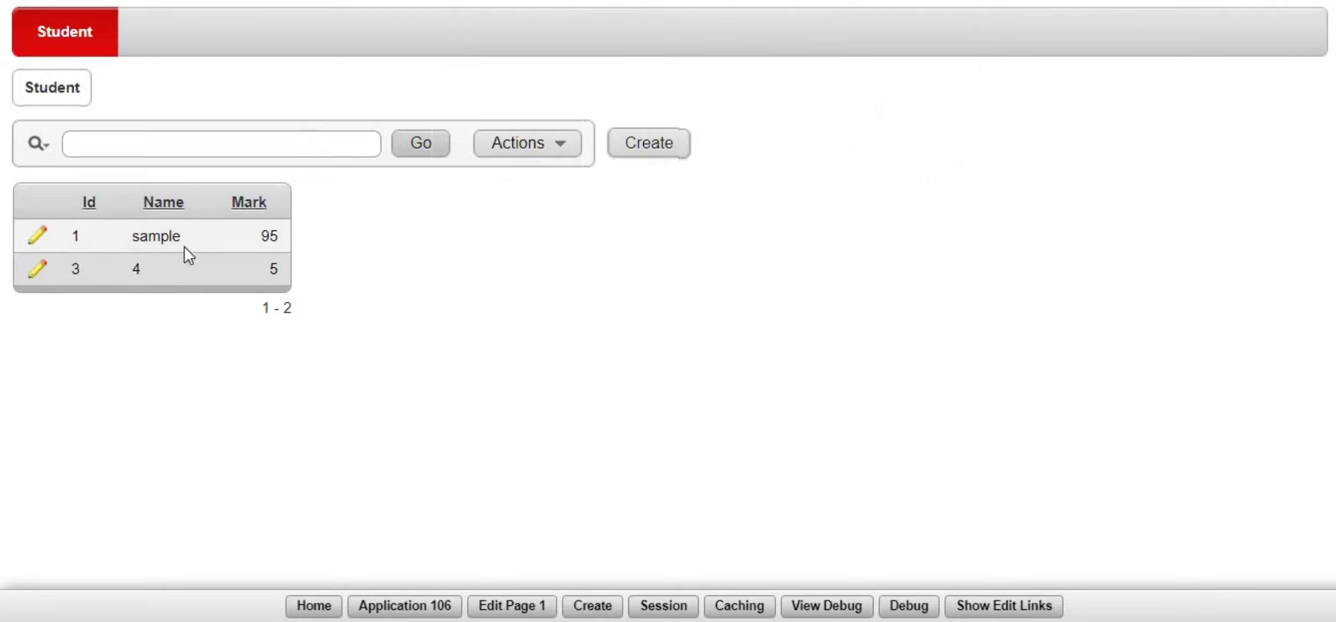
- Start a new student record with name Student and mark 55
click(37, 238)
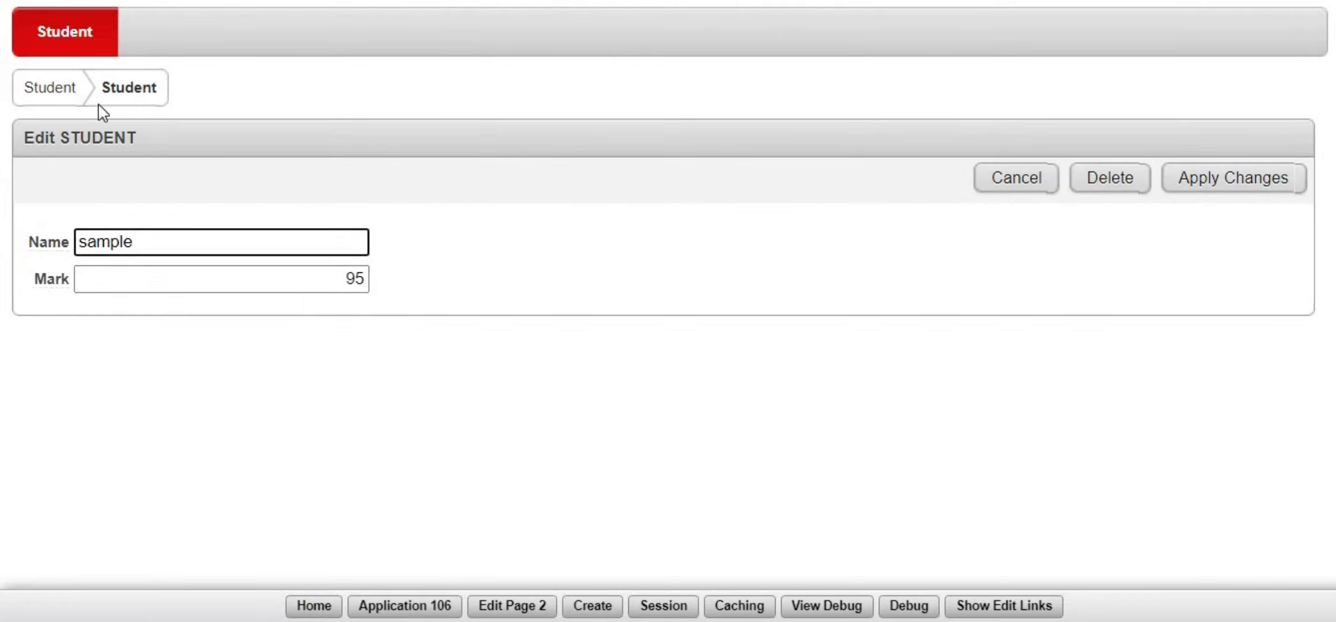
click(1028, 199)
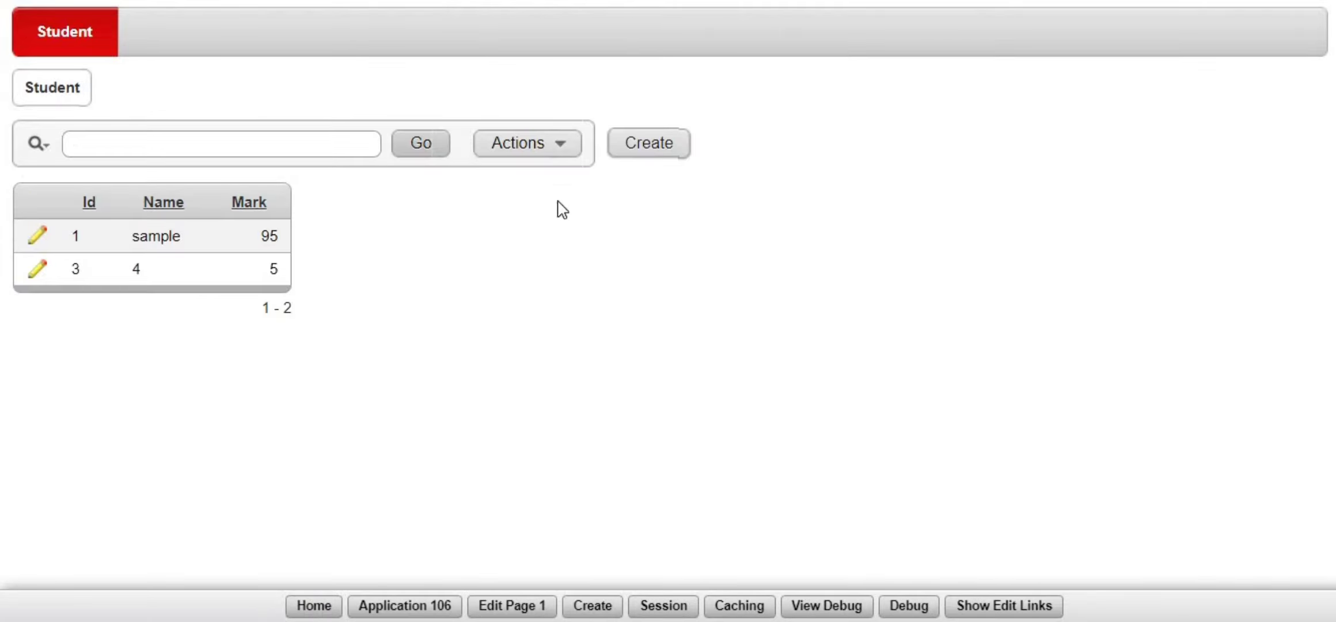
click(677, 147)
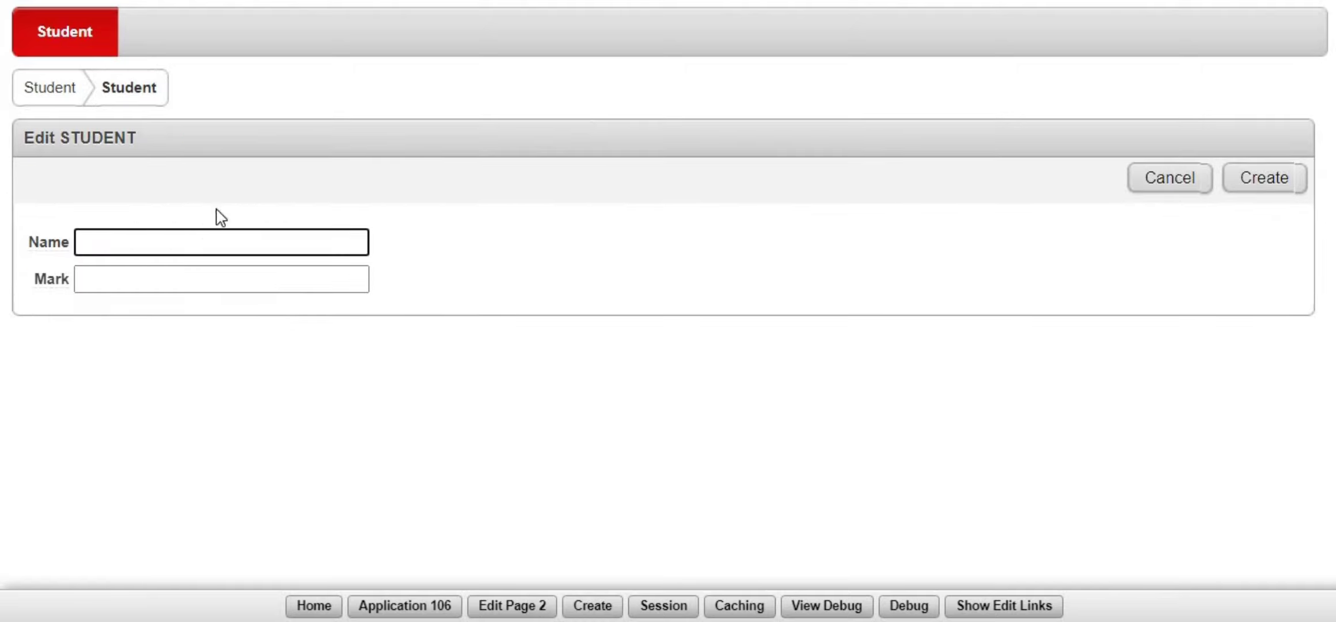
click(206, 240)
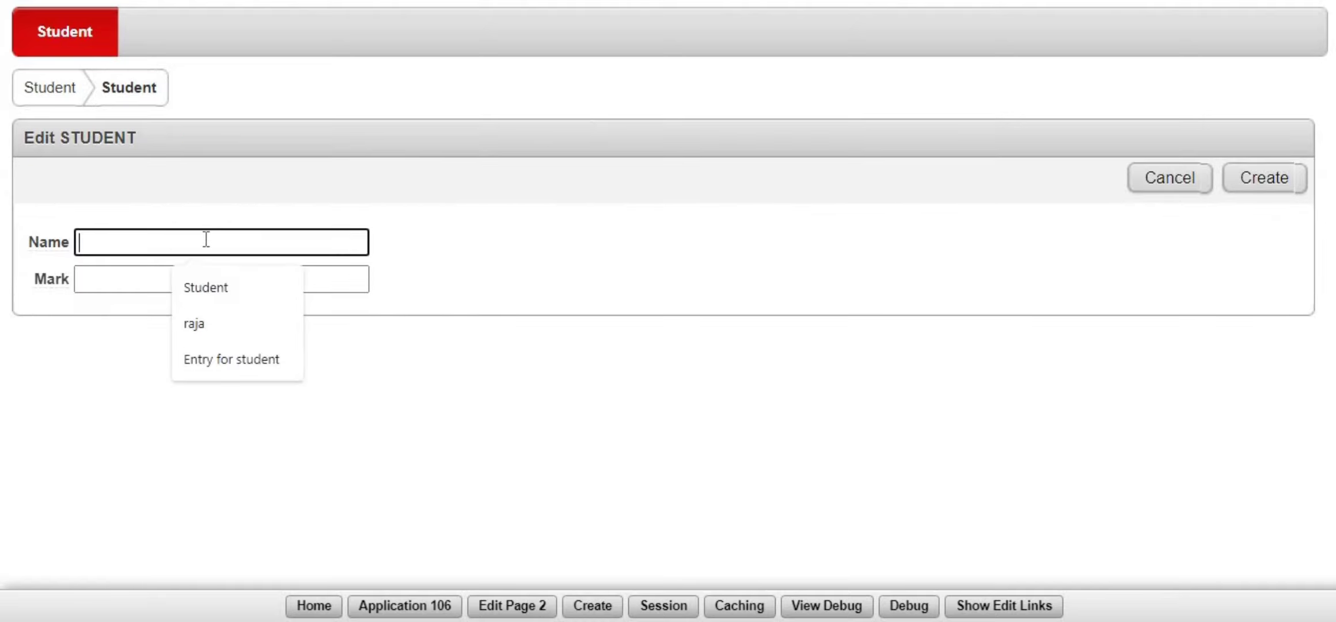
click(206, 287)
click(217, 279)
click(245, 328)
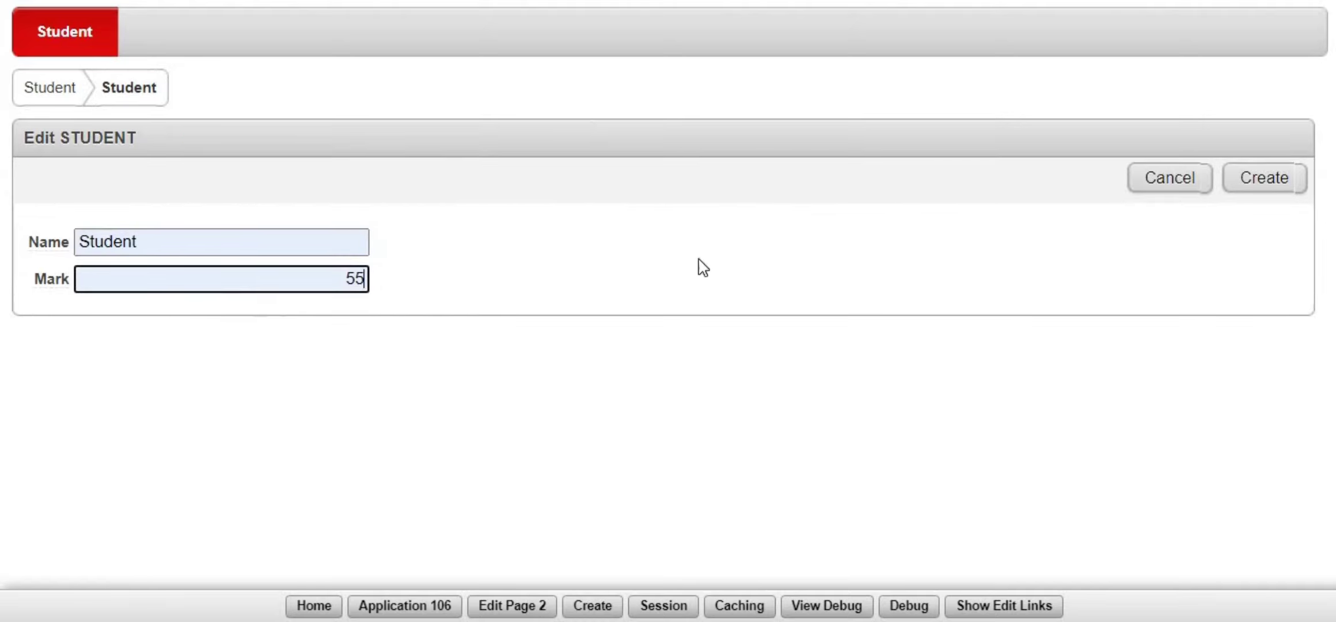
- Save the record and dismiss the ORA-01400 NULL STUDENT.ID error
click(1247, 194)
drag(449, 81, 845, 74)
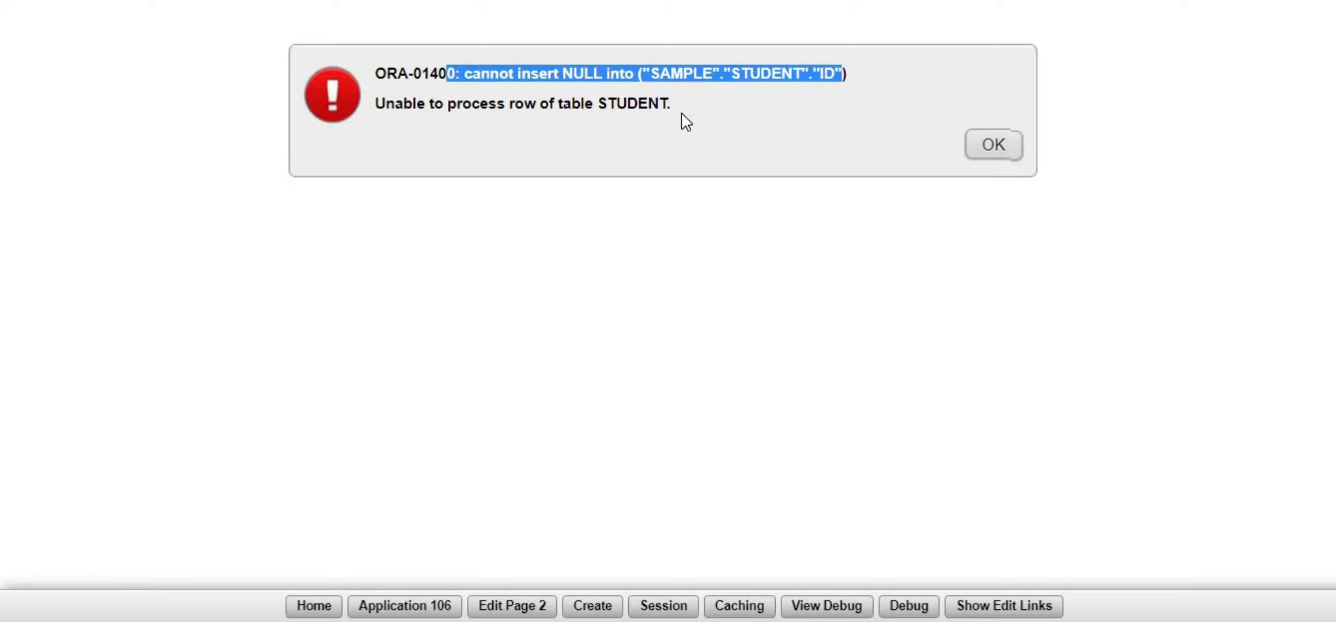
triple_click(753, 68)
click(994, 141)
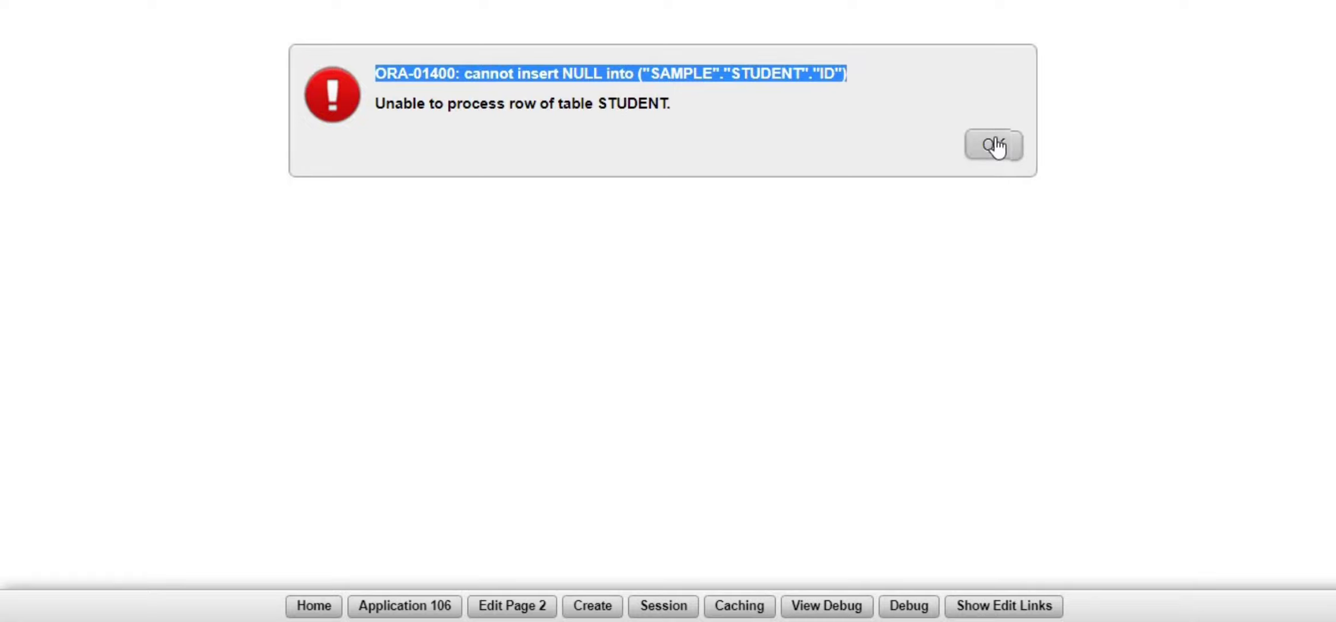
- Change page 2's P2_ID item from Hidden to Text Field and apply the changes
click(314, 607)
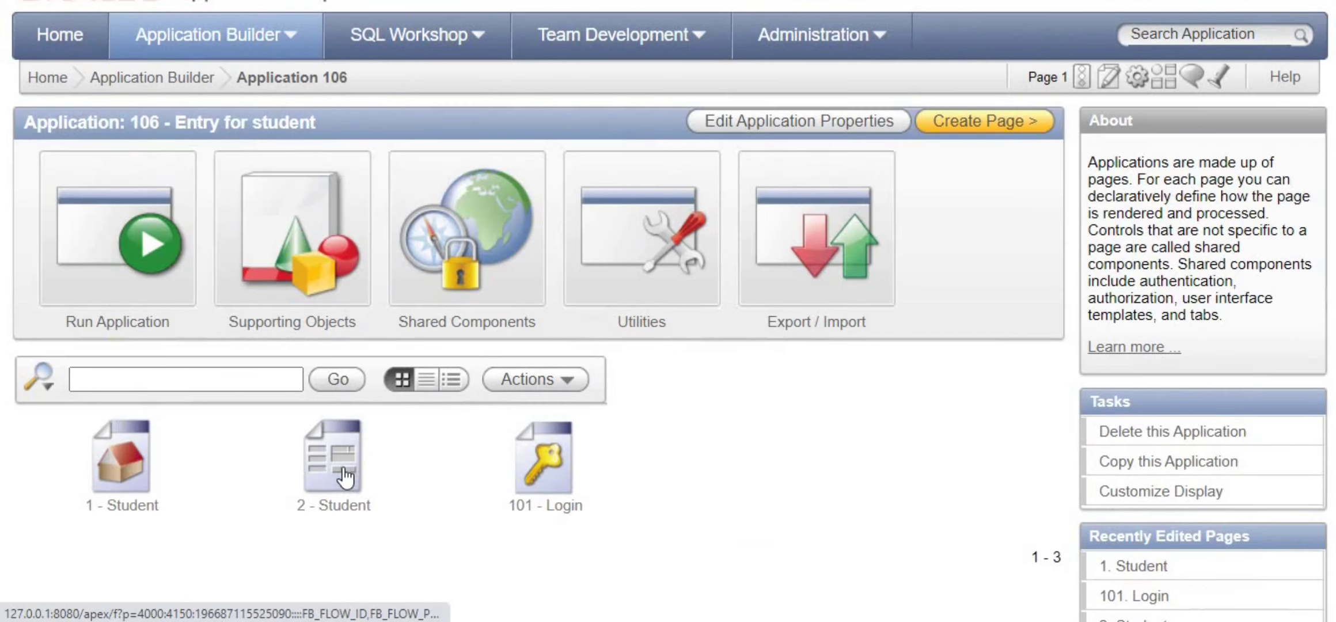
click(344, 477)
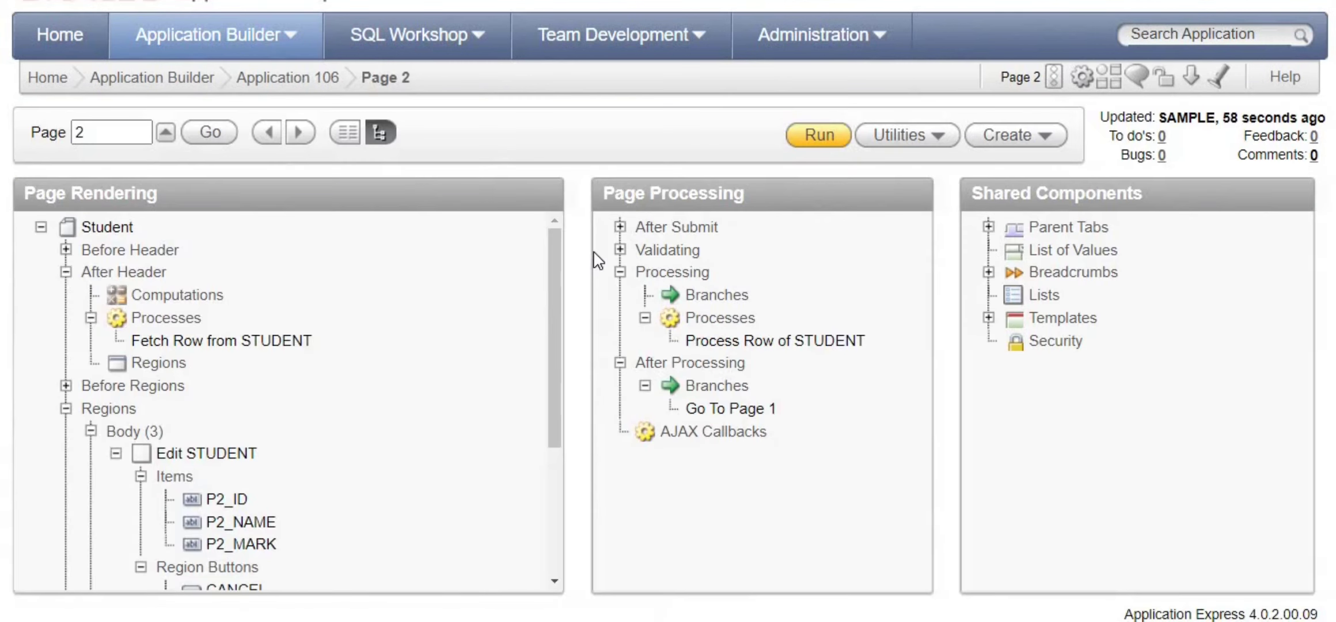
scroll(288, 443, down, 3)
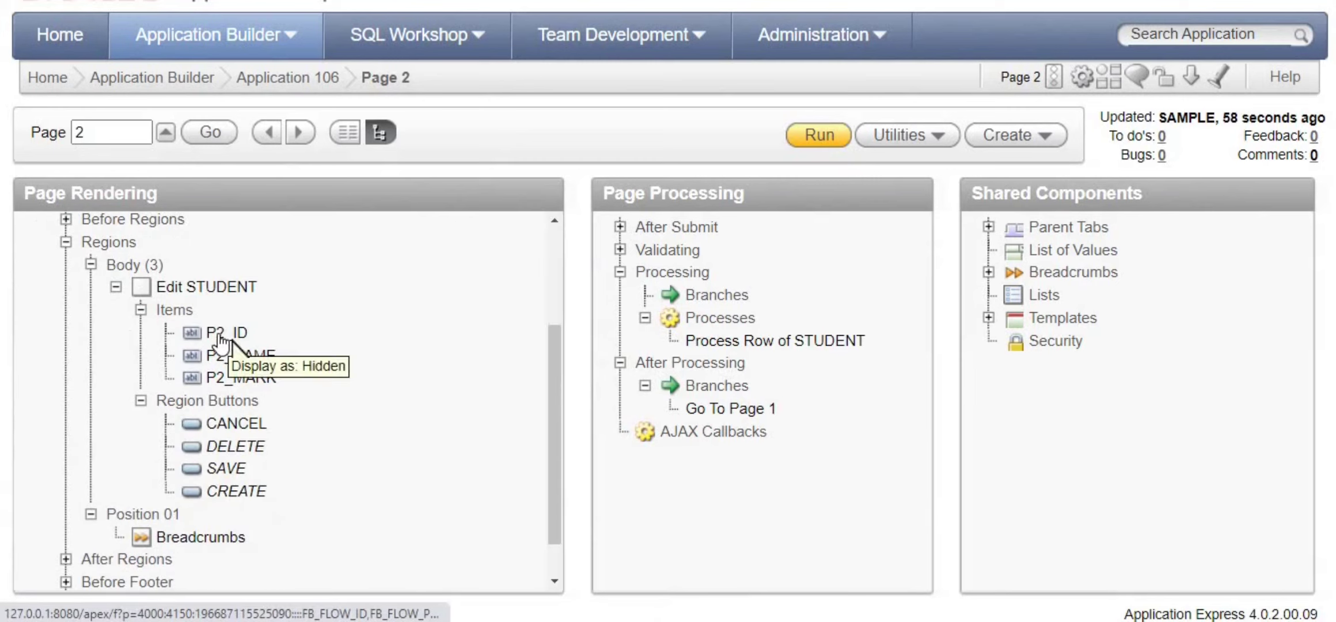
click(224, 337)
right_click(223, 337)
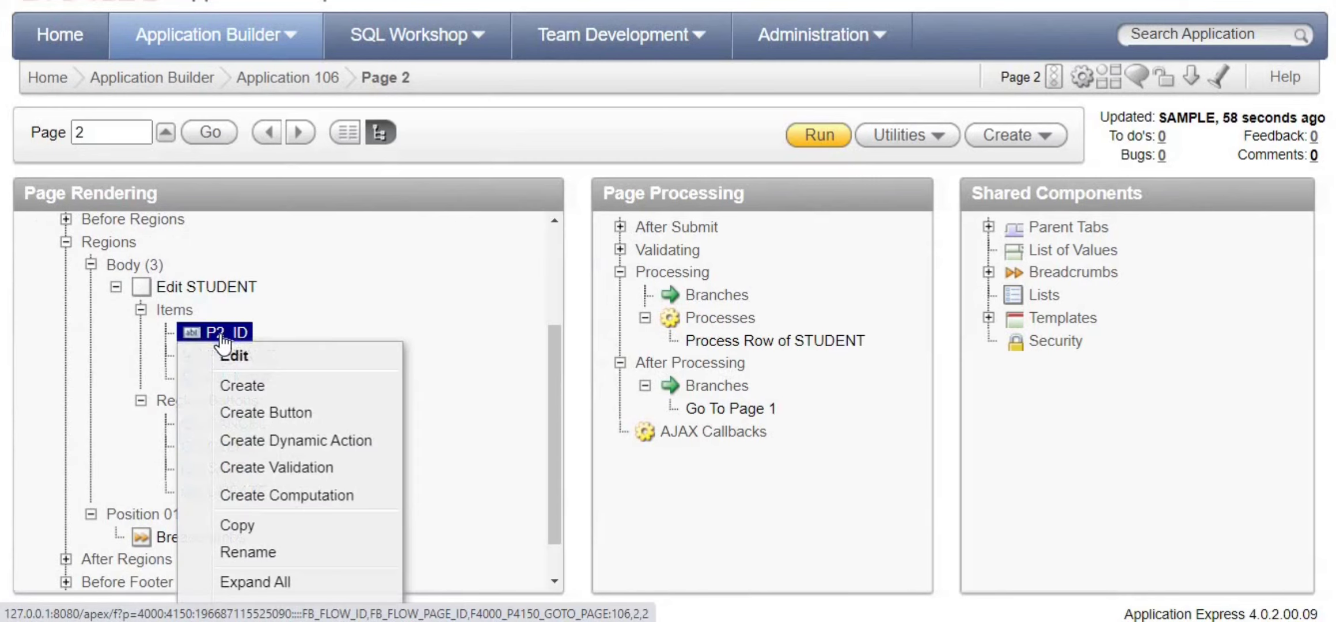
click(246, 361)
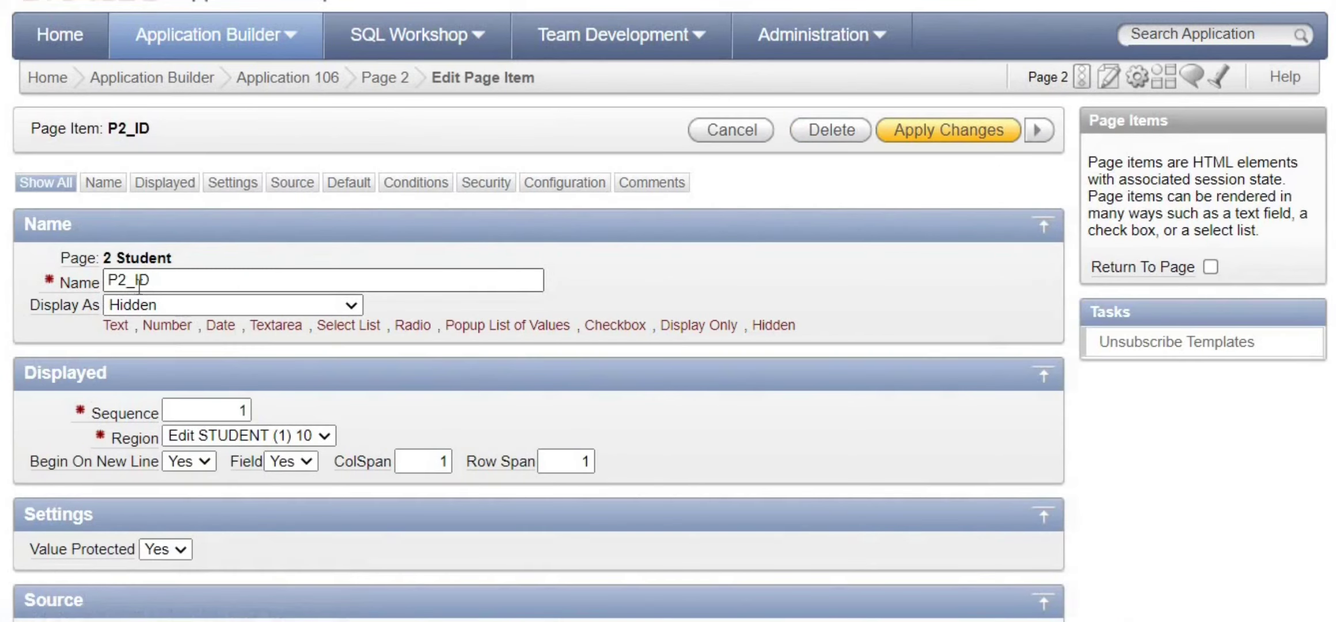
click(194, 313)
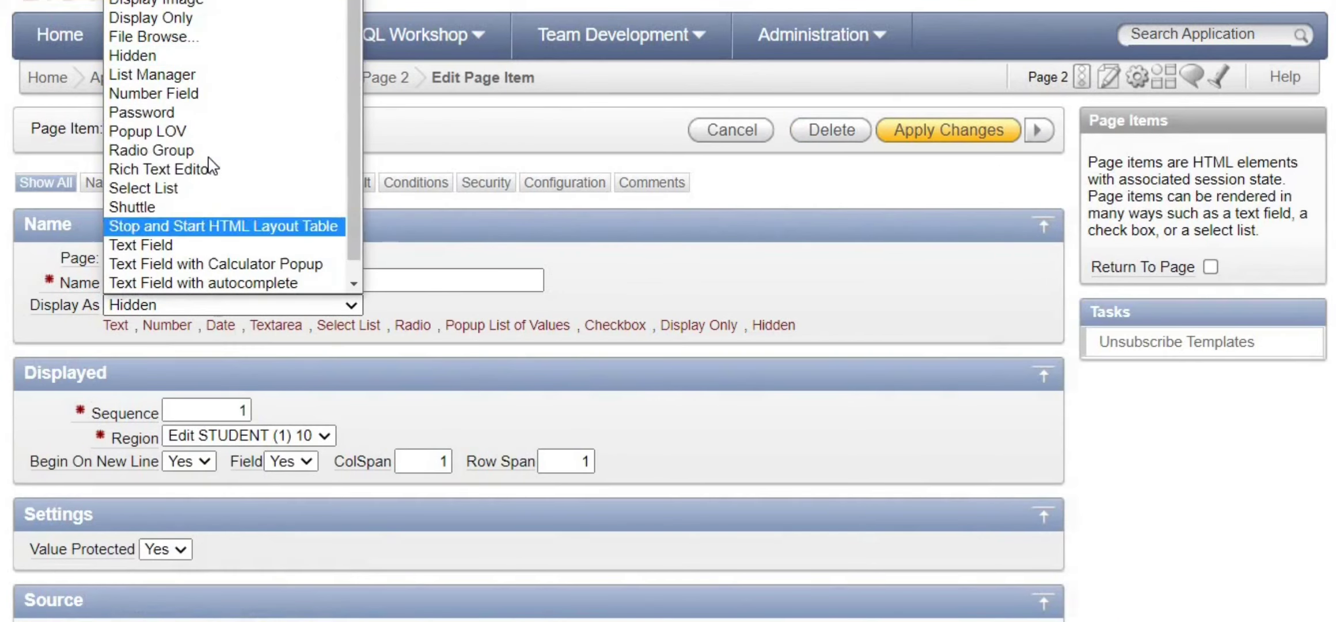
click(214, 247)
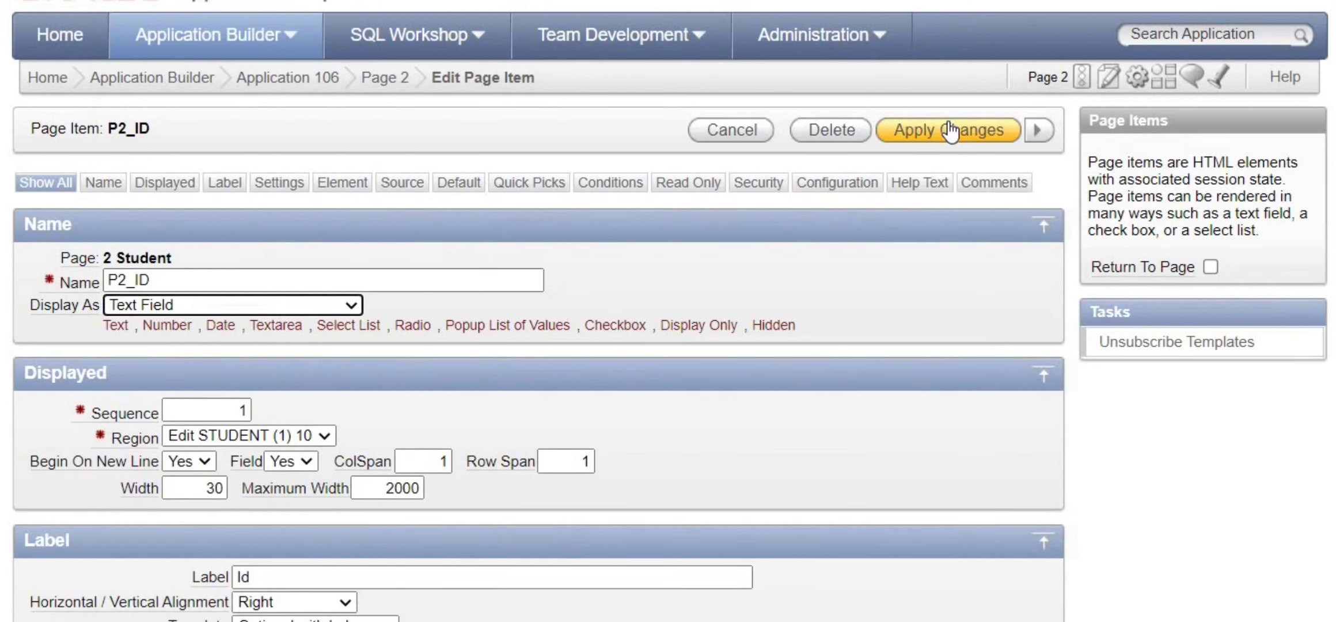
click(956, 128)
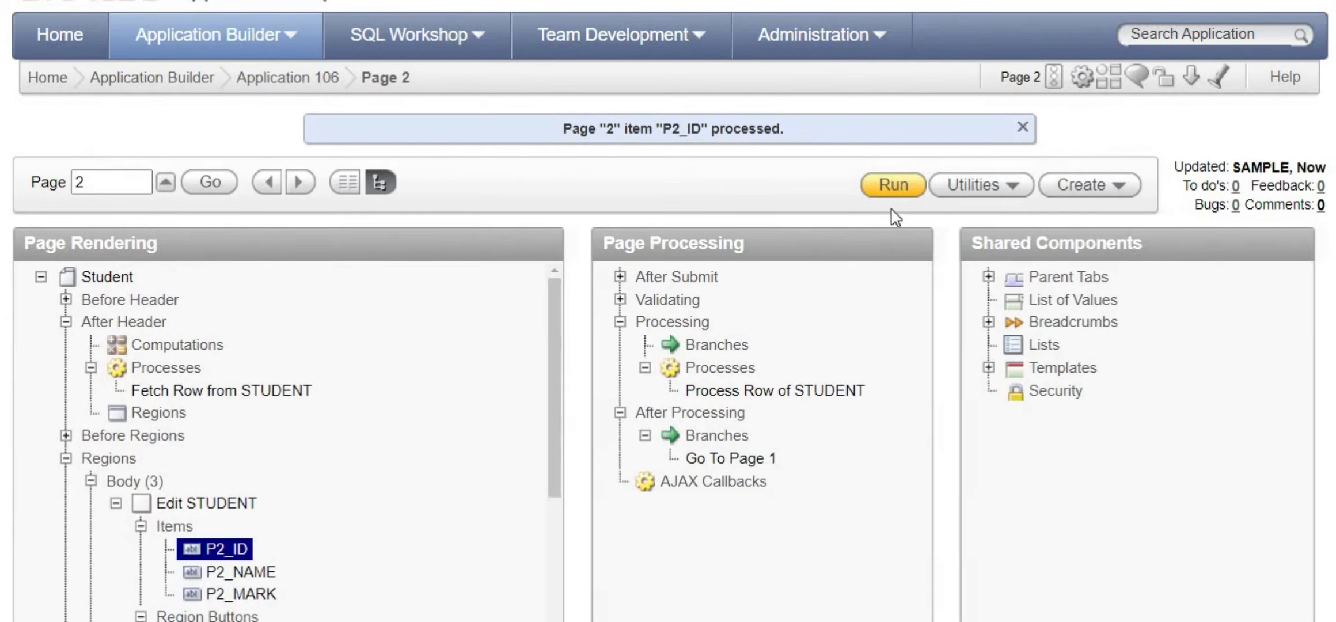
- Create student record with Id 4, name sam and mark 65
scroll(363, 441, down, 3)
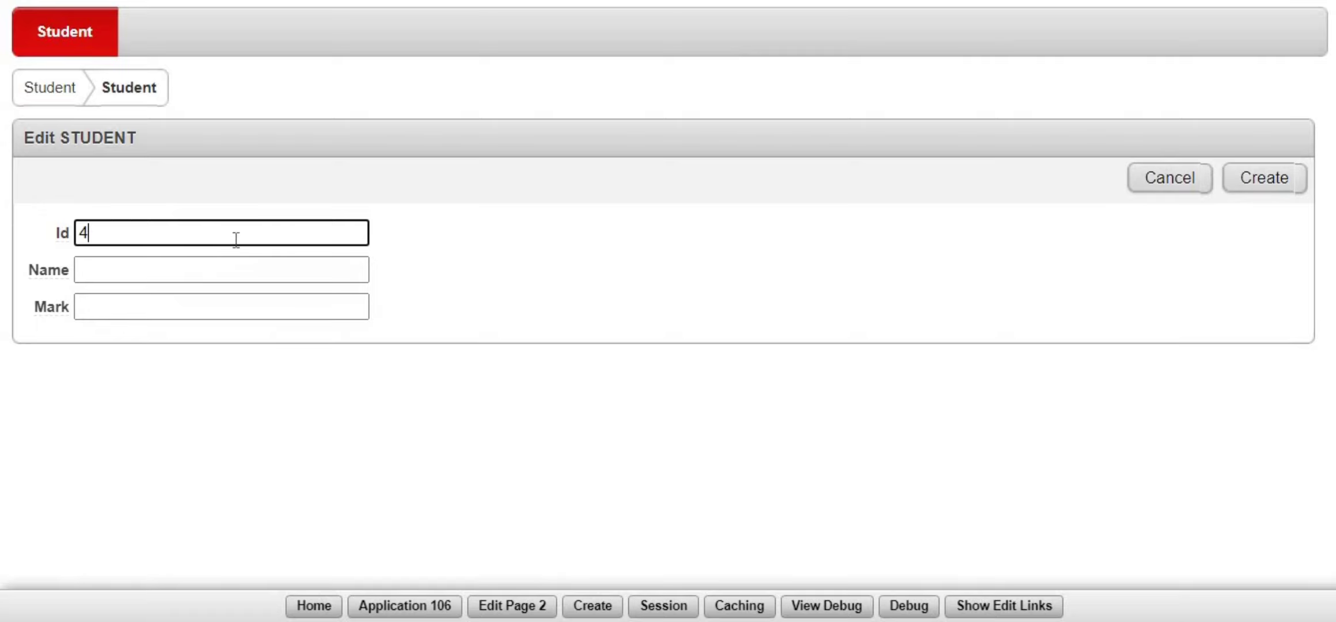
key(Tab)
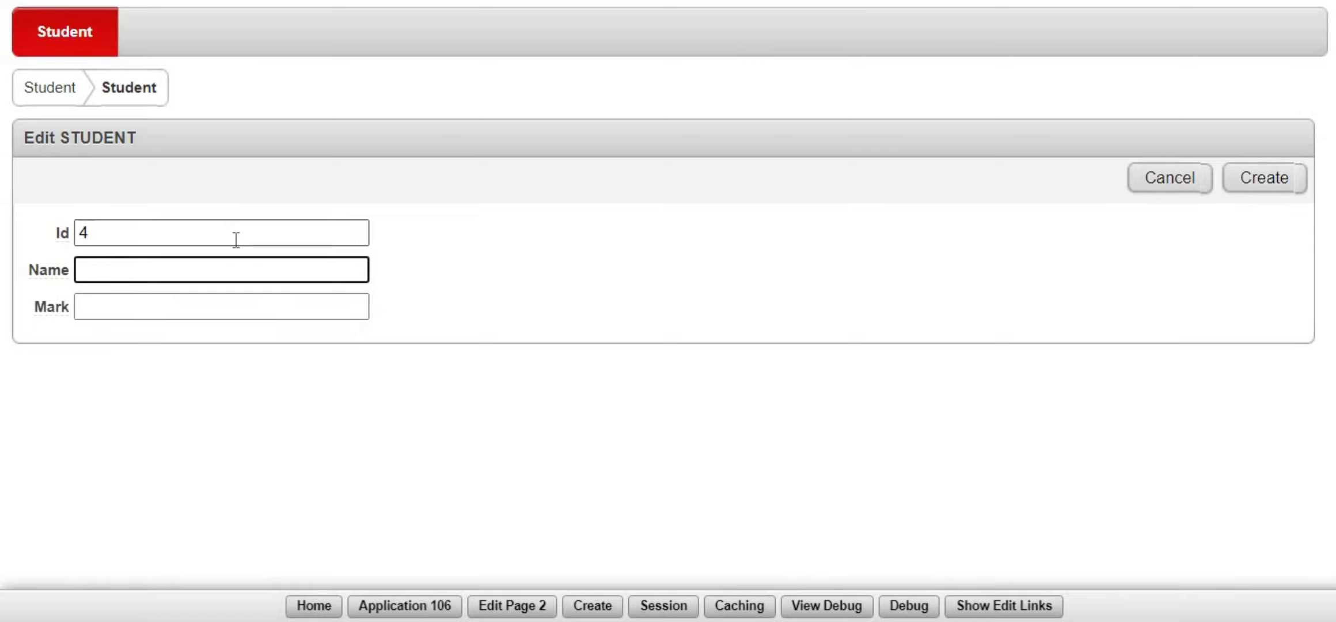
text(sam)
key(Tab)
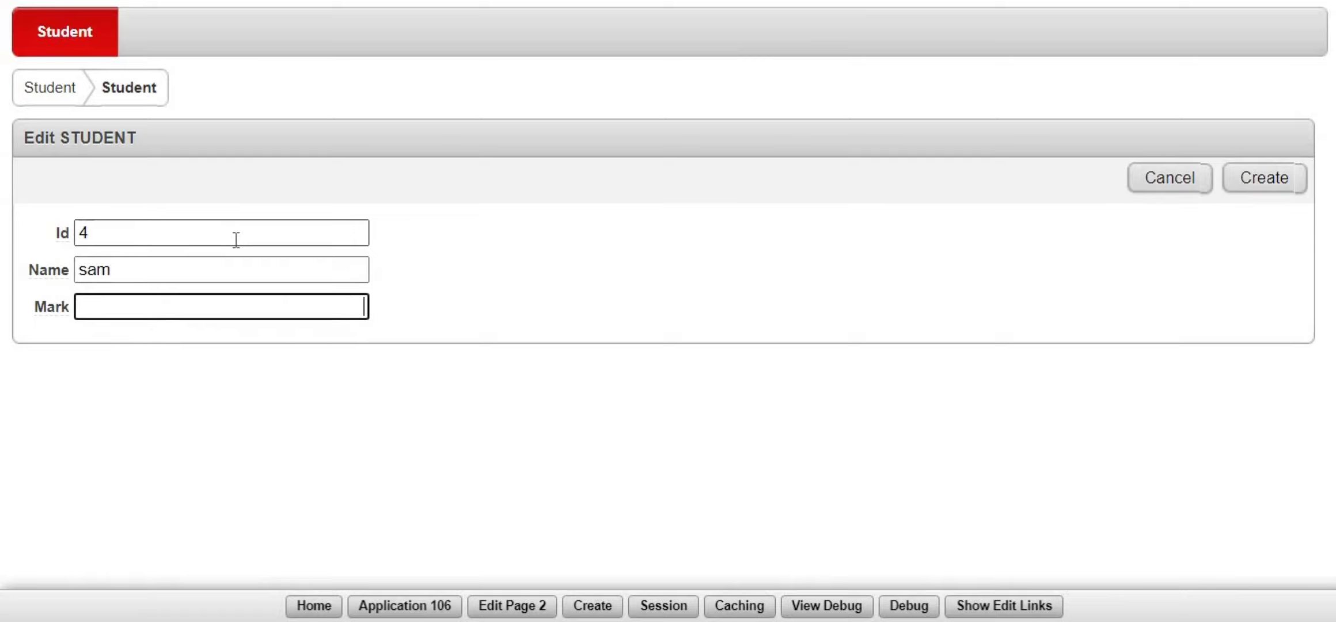
click(1236, 183)
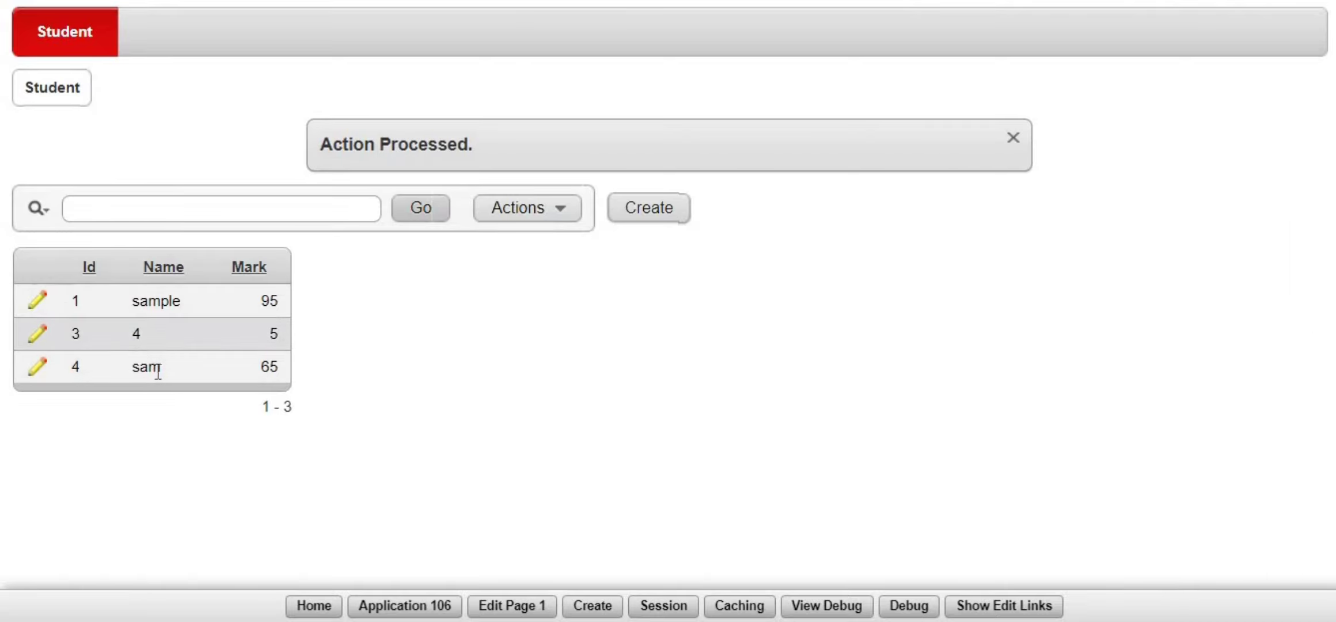
click(42, 374)
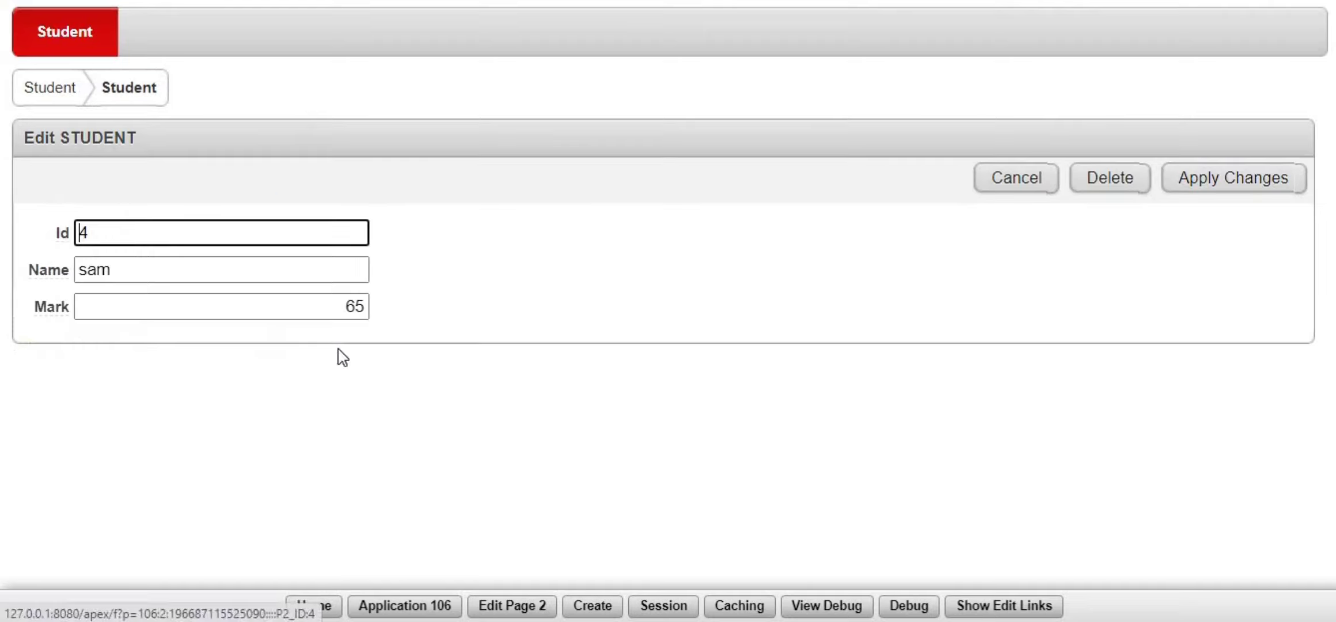
click(212, 269)
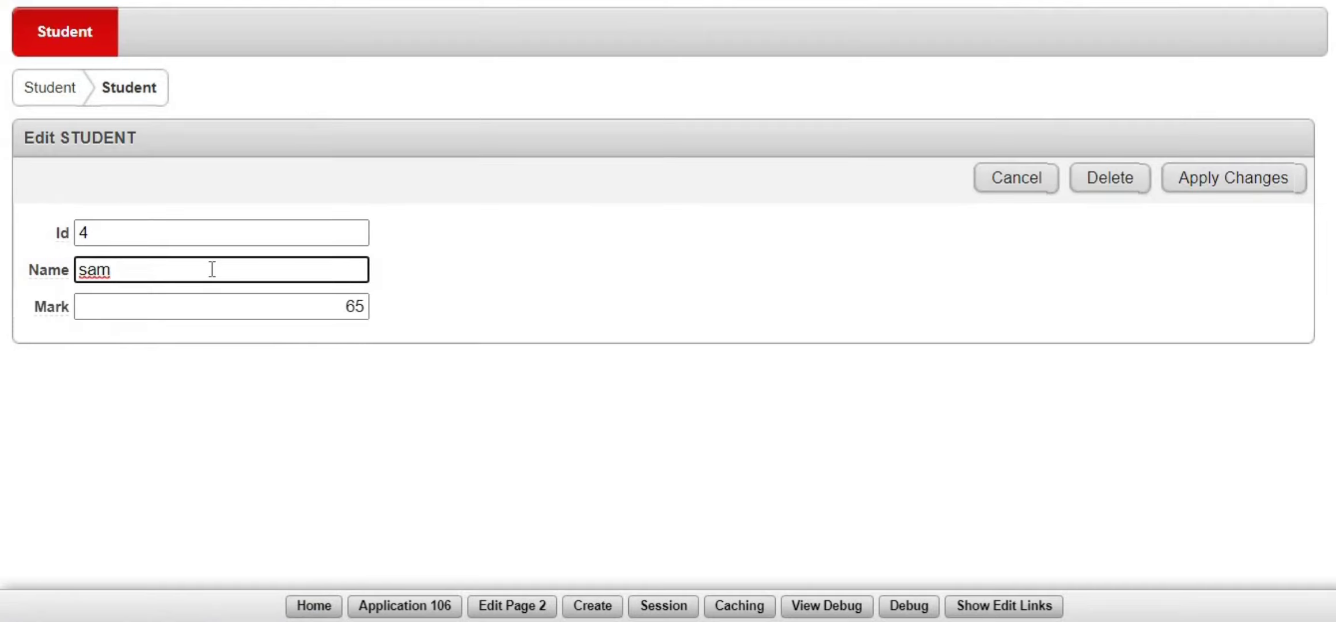
text(eu)
key(BackSpace)
key(BackSpace)
click(1243, 184)
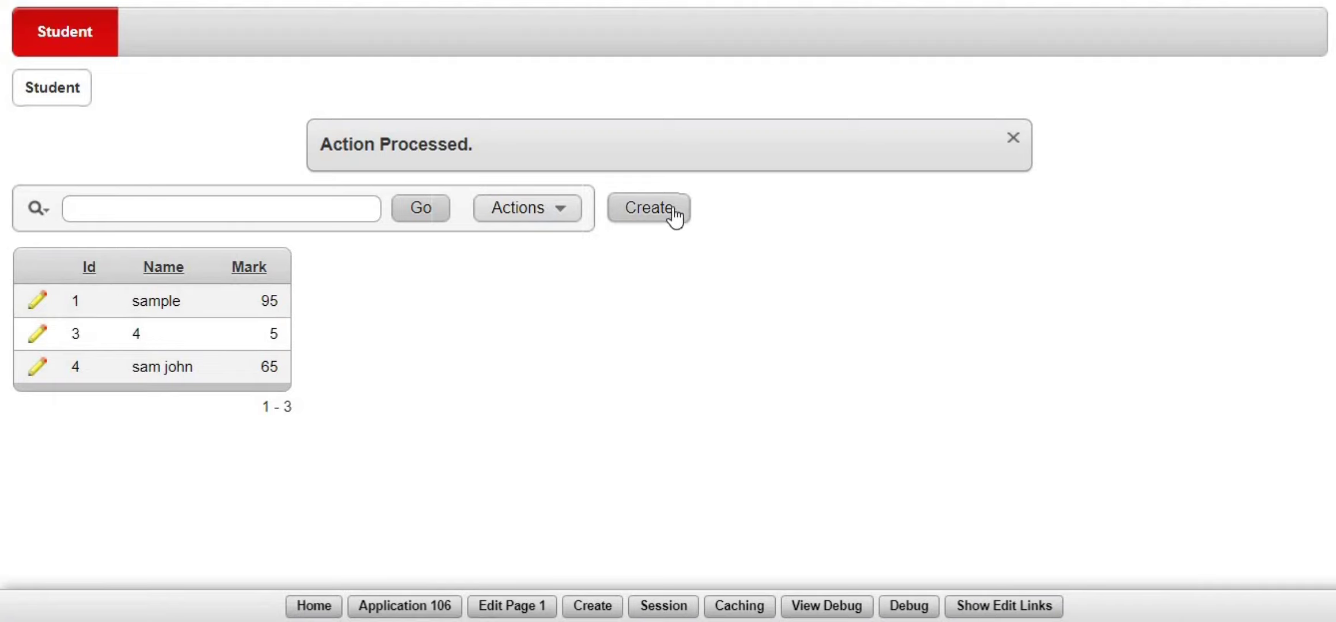
- Run 'select * from student;' in SQL Workshop's SQL Commands
click(311, 606)
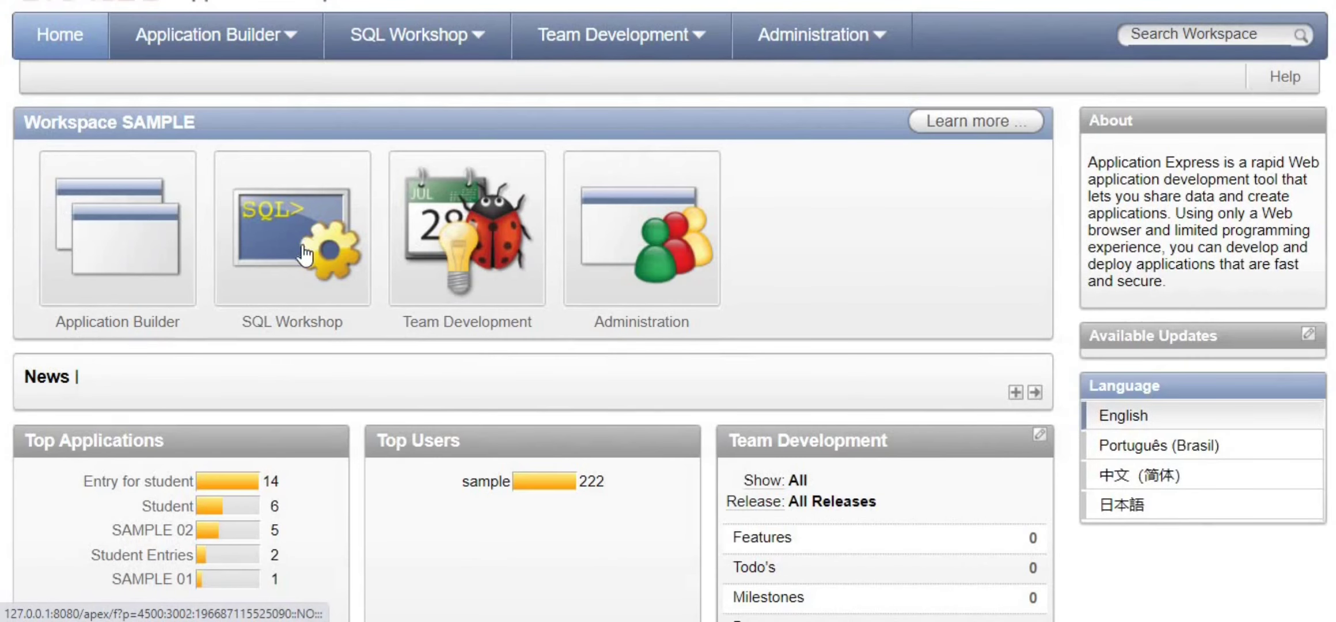
click(303, 253)
click(293, 314)
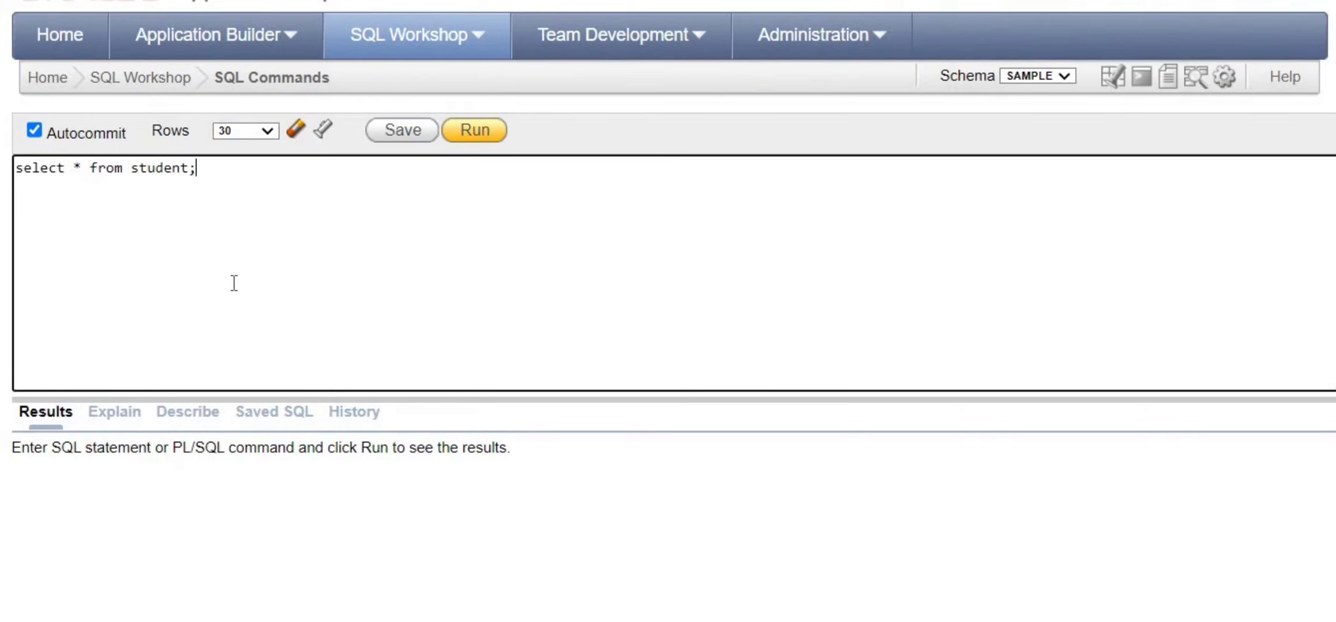
click(486, 139)
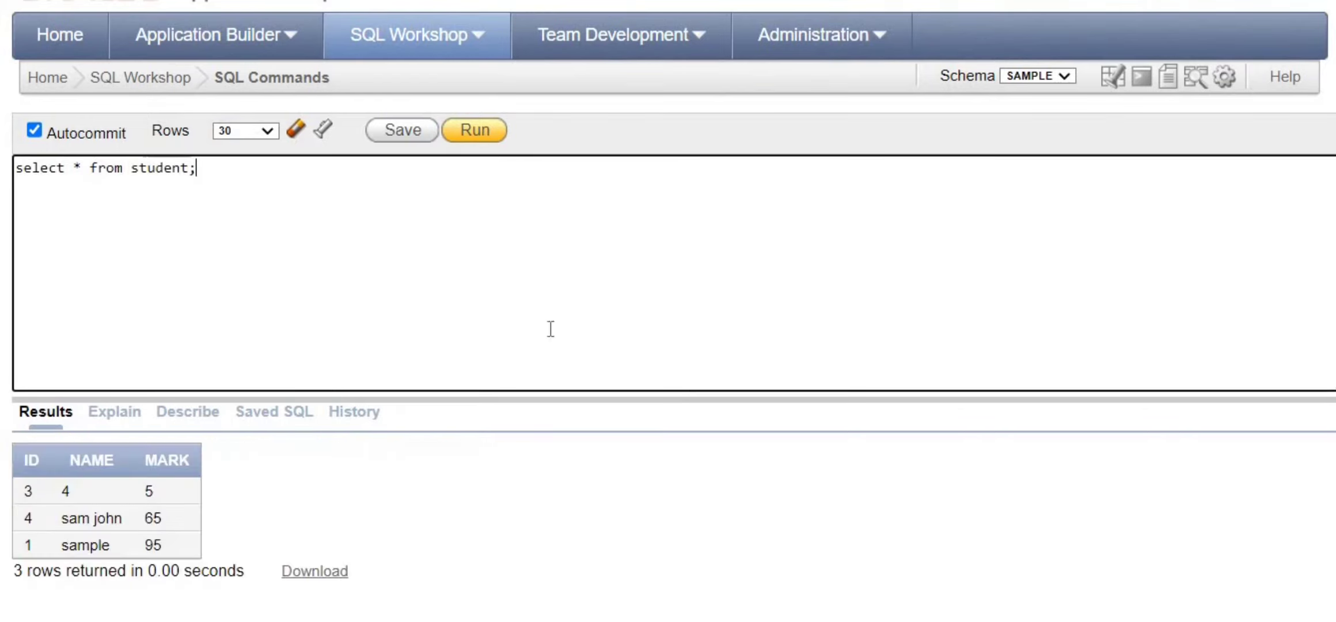
scroll(299, 423, down, 3)
drag(49, 413, 197, 433)
click(342, 398)
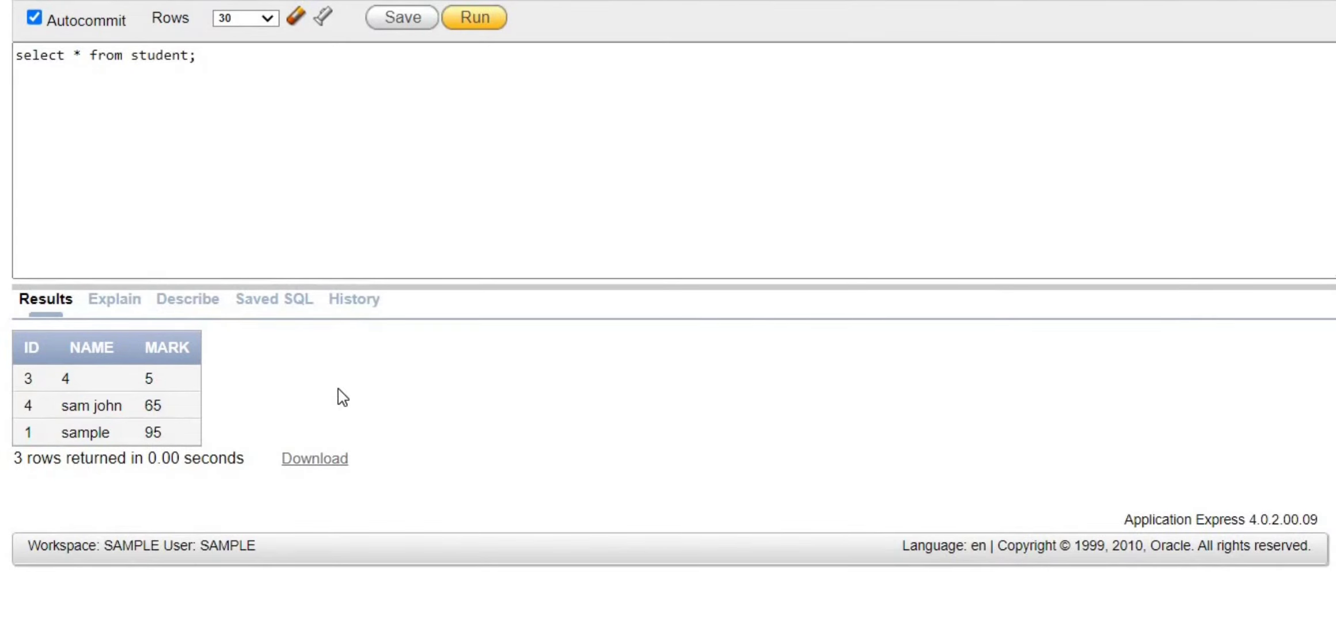
scroll(343, 398, up, 2)
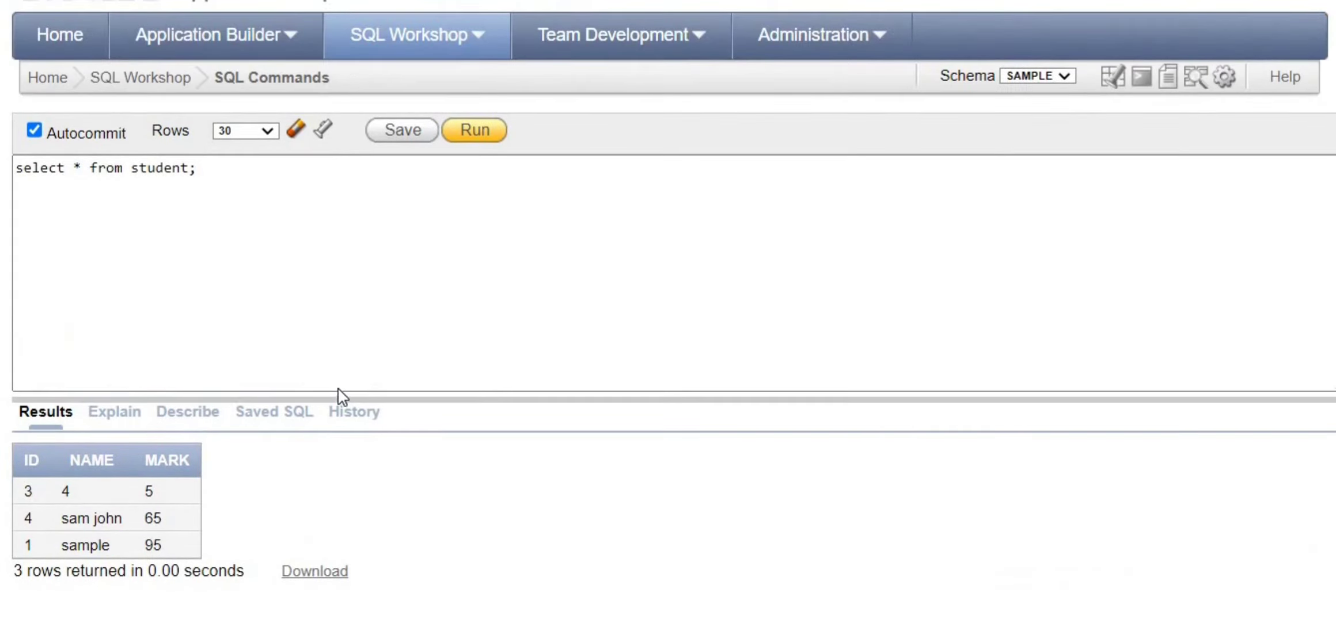
click(285, 52)
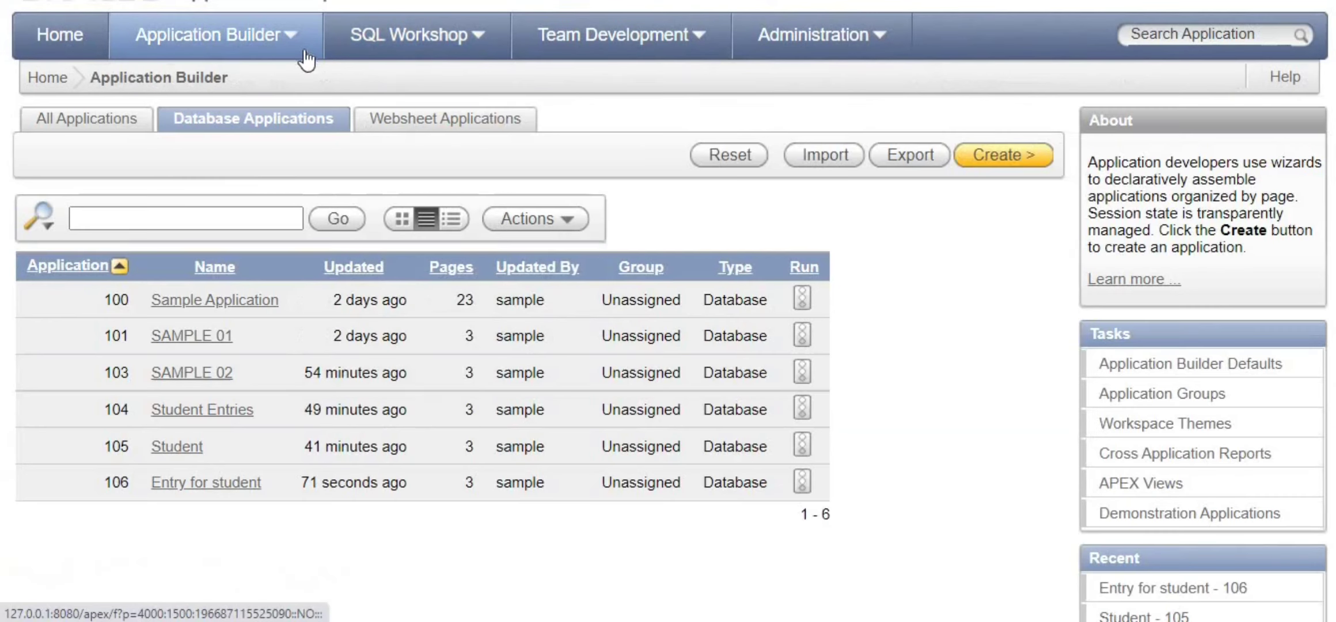
- Run the Entry for student report page and create student 5 'raj' with mark 74
click(254, 486)
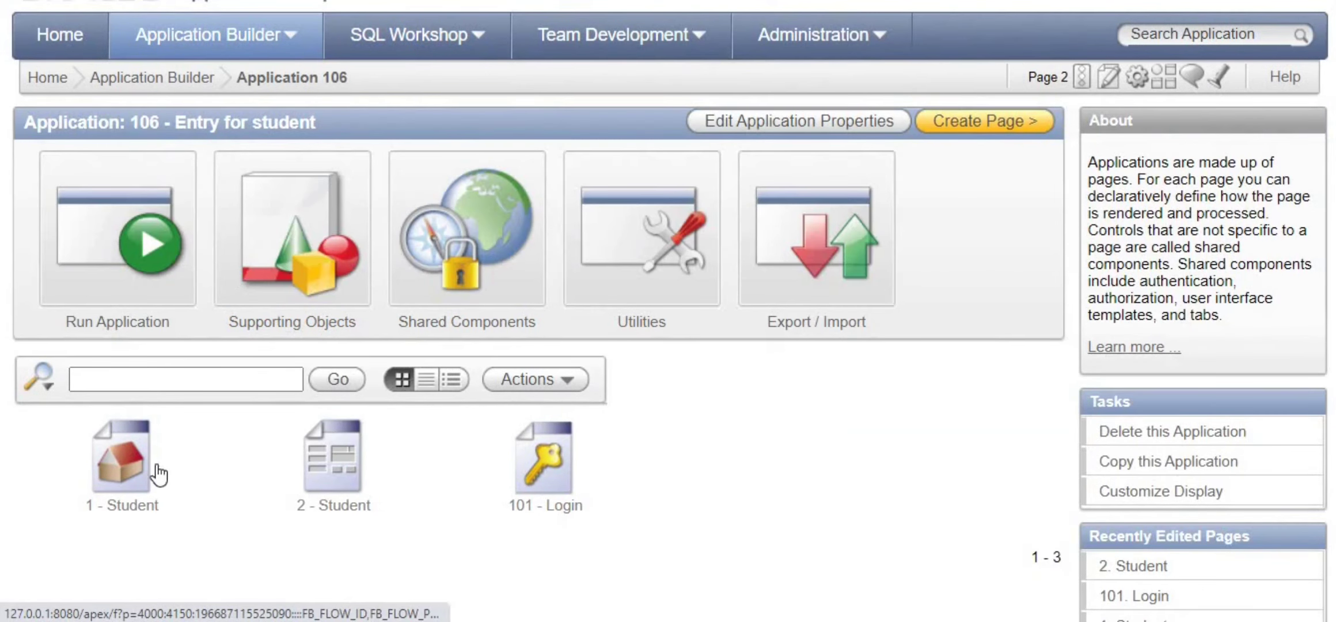
click(133, 477)
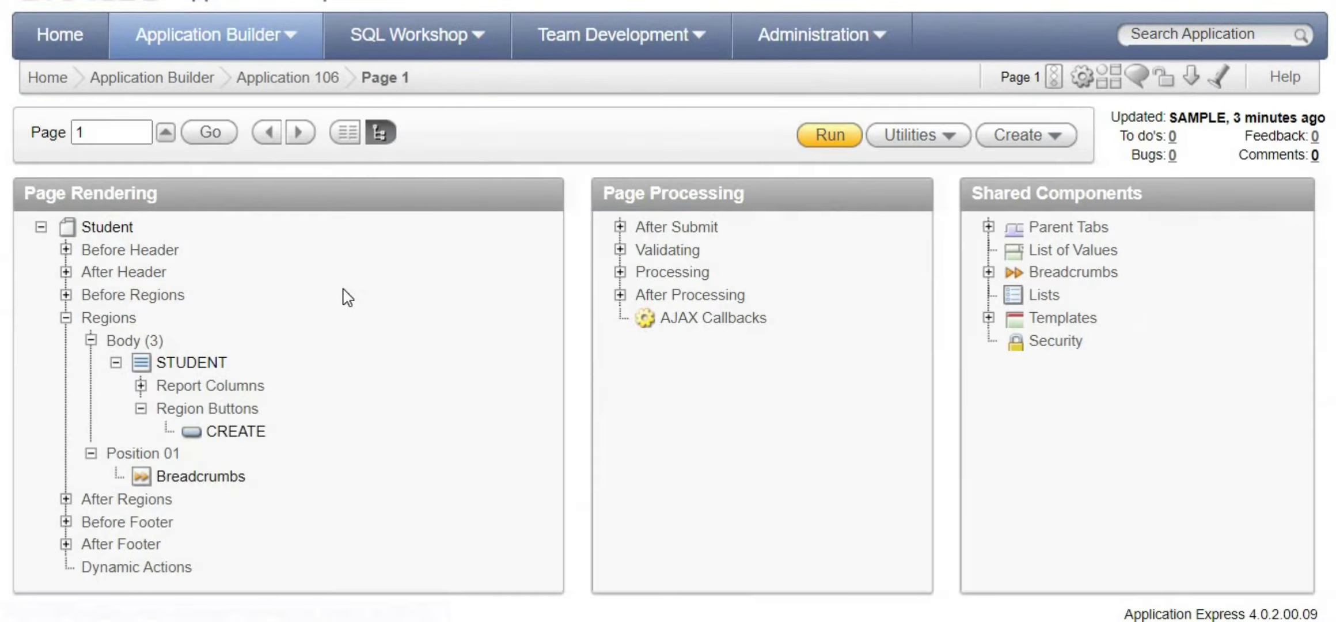
click(837, 133)
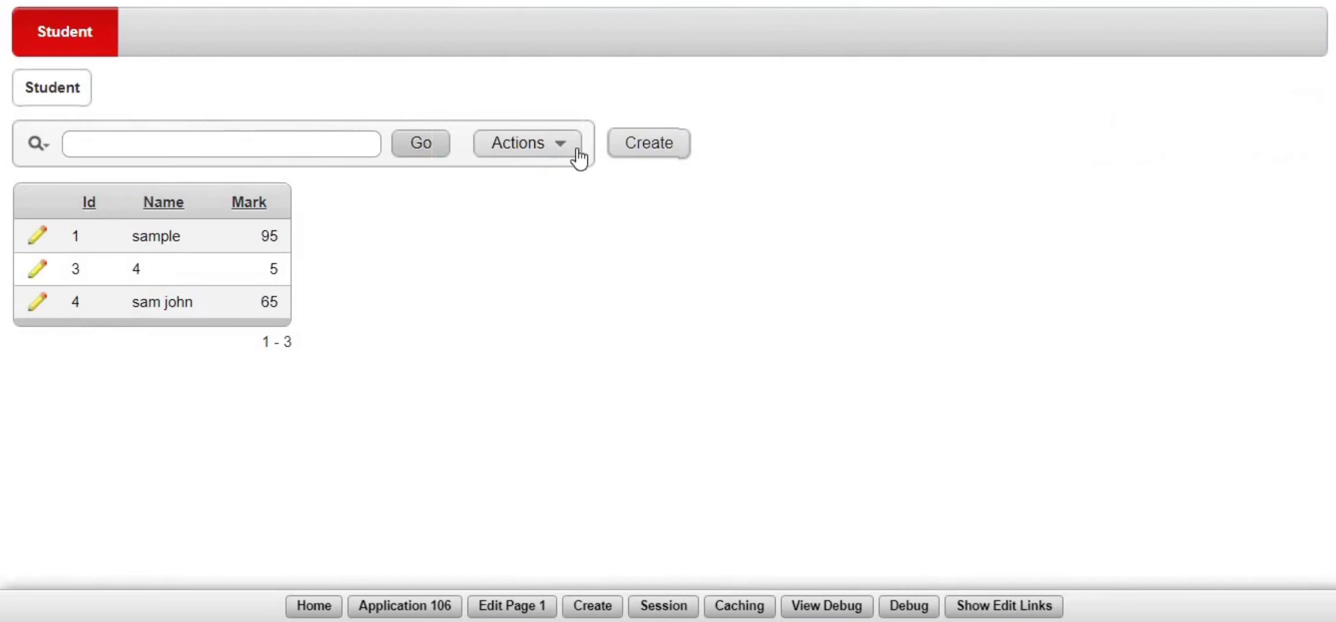
click(678, 150)
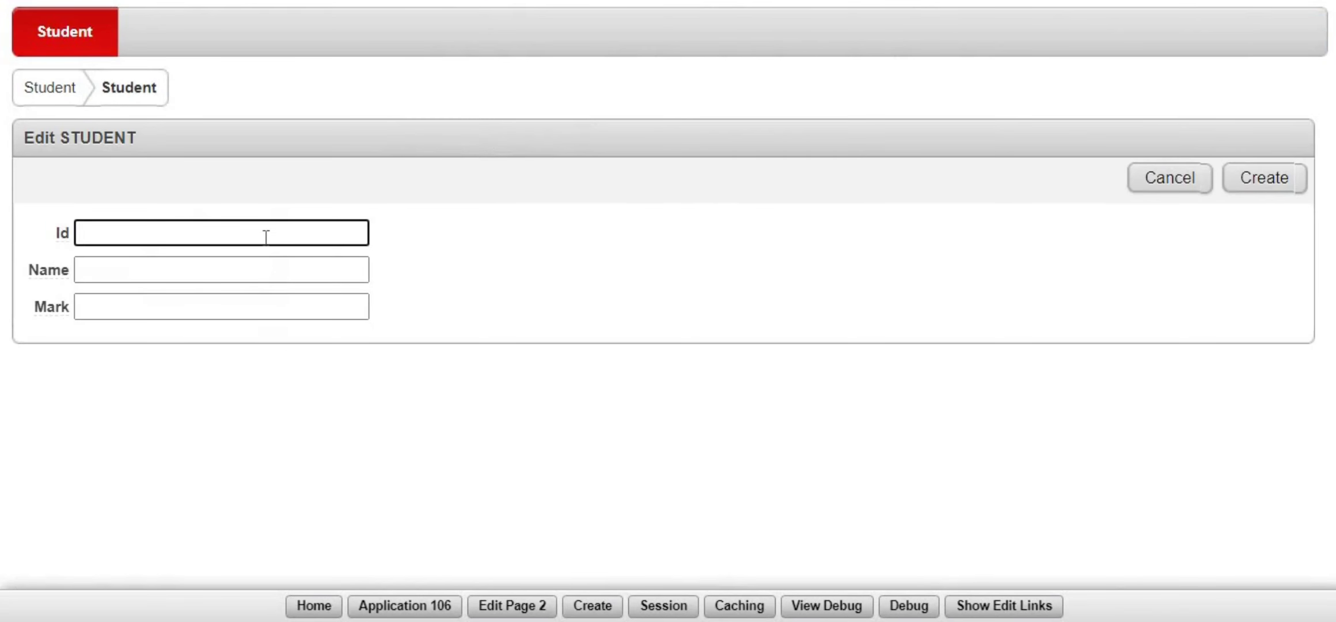
key(Tab)
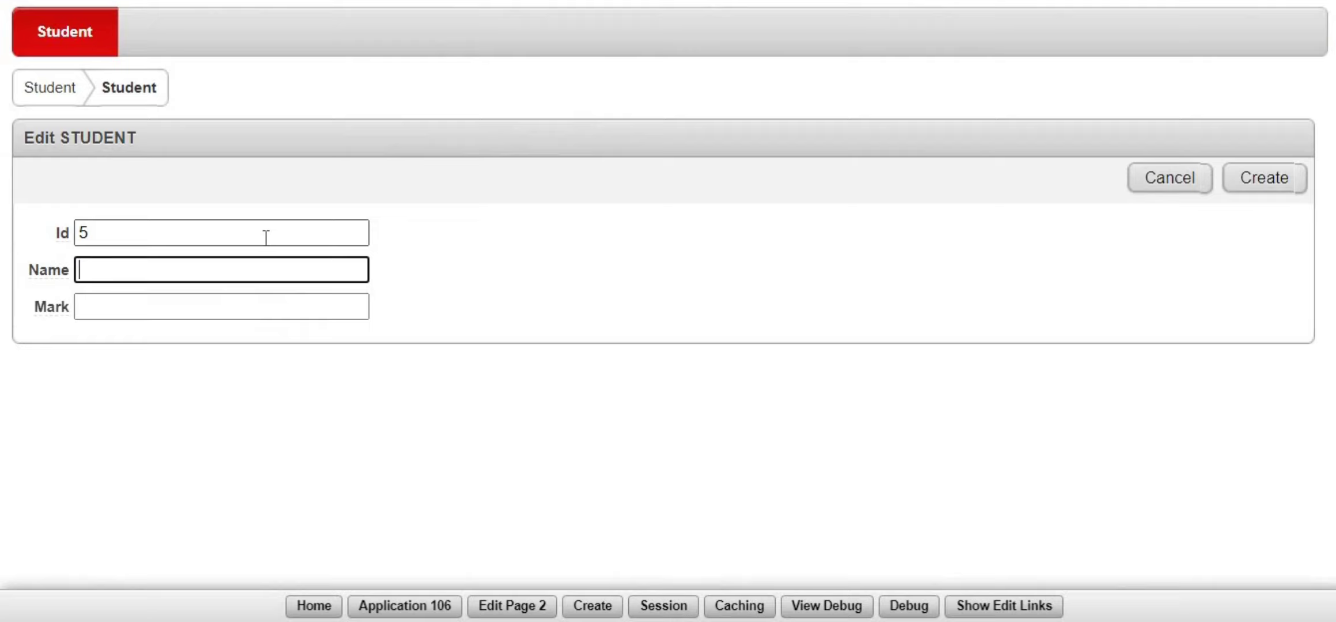
text(raj)
key(Tab)
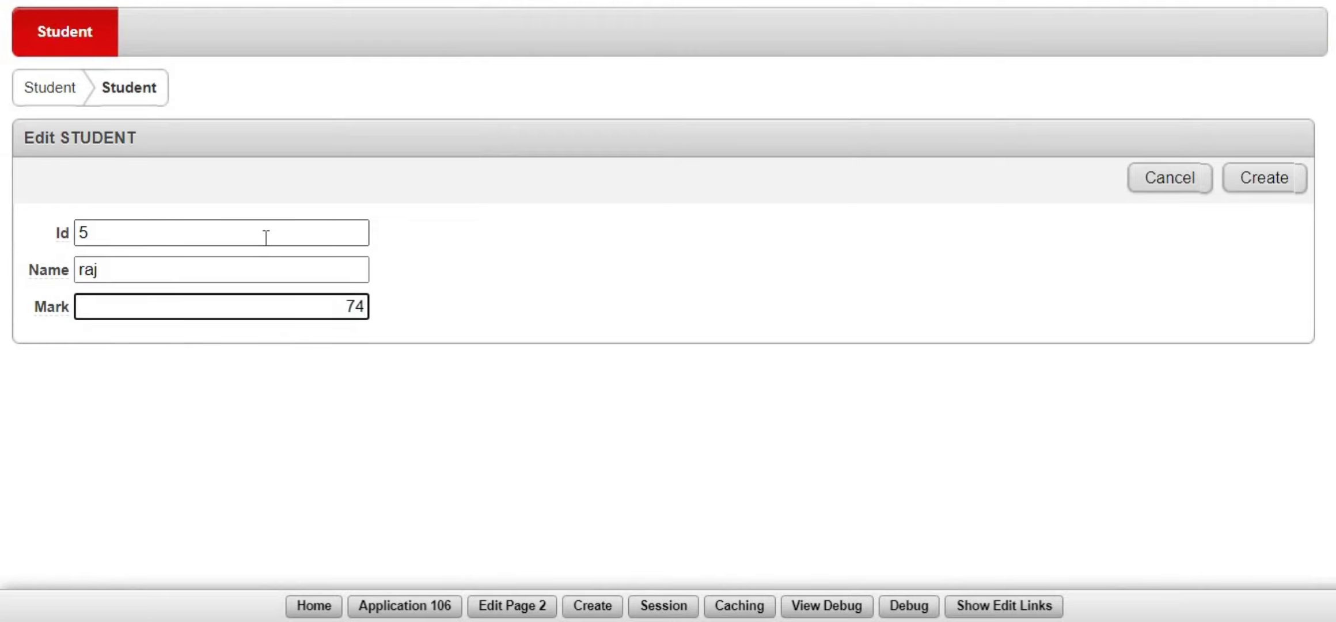
click(1273, 190)
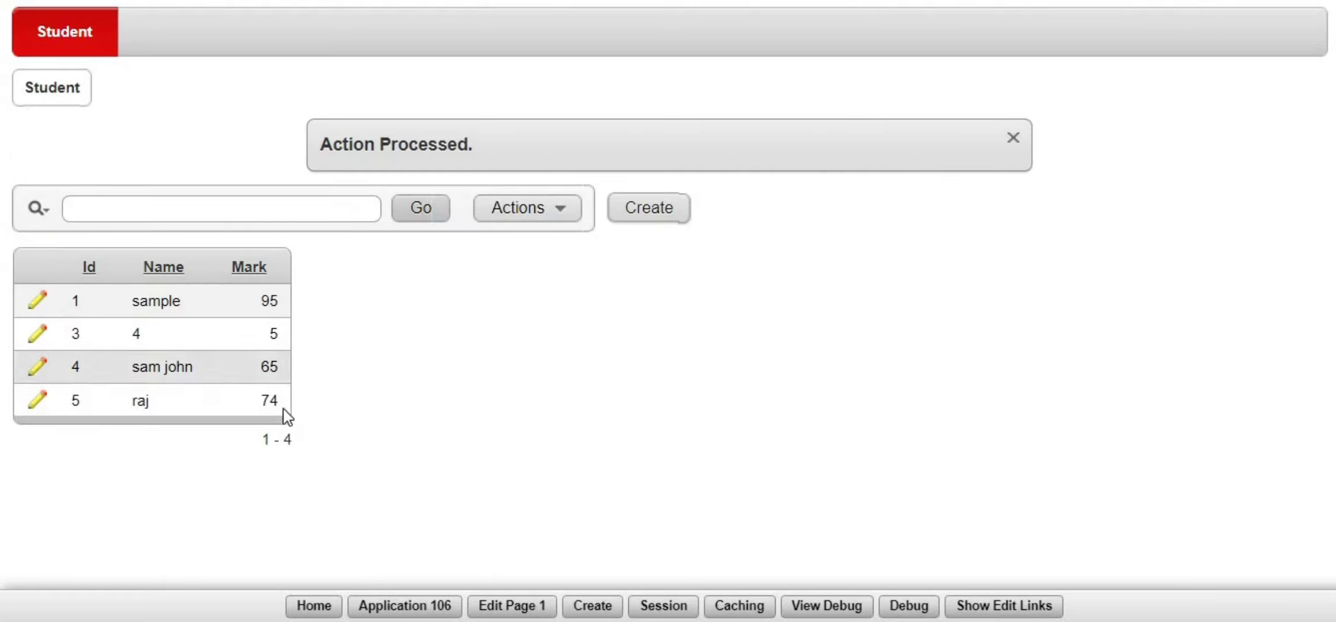
- Create another student record 6 'TEST' with mark 34
click(623, 213)
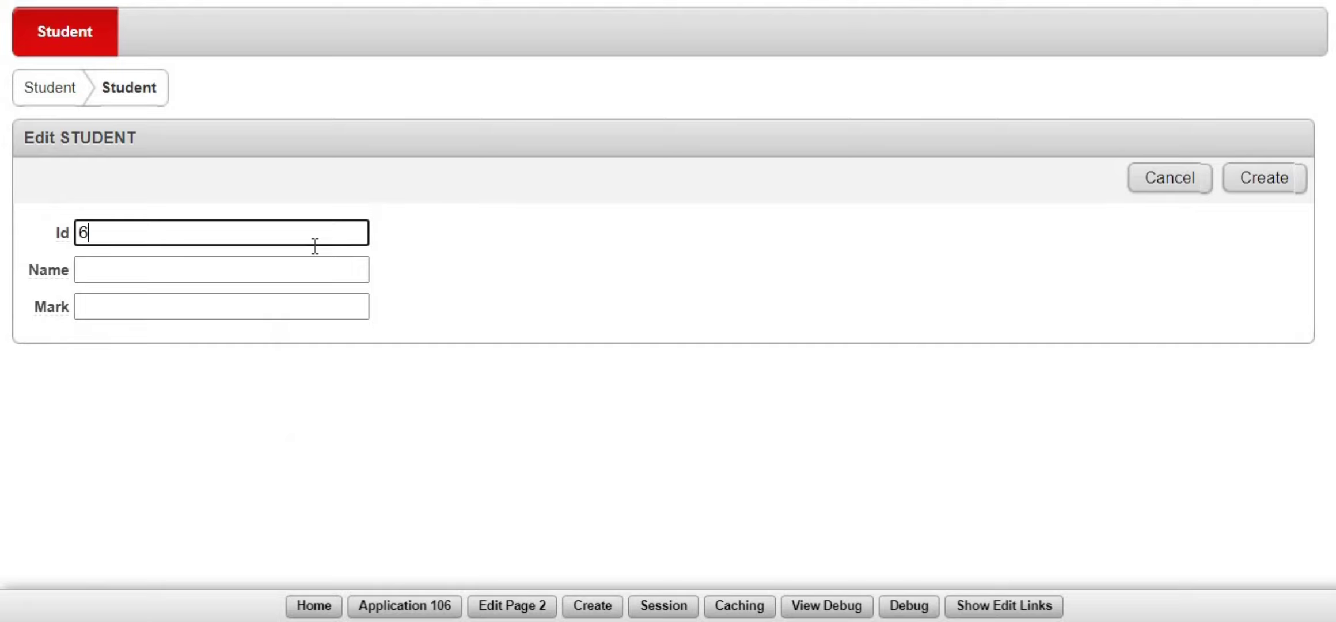
key(Tab)
text(TEST)
key(Tab)
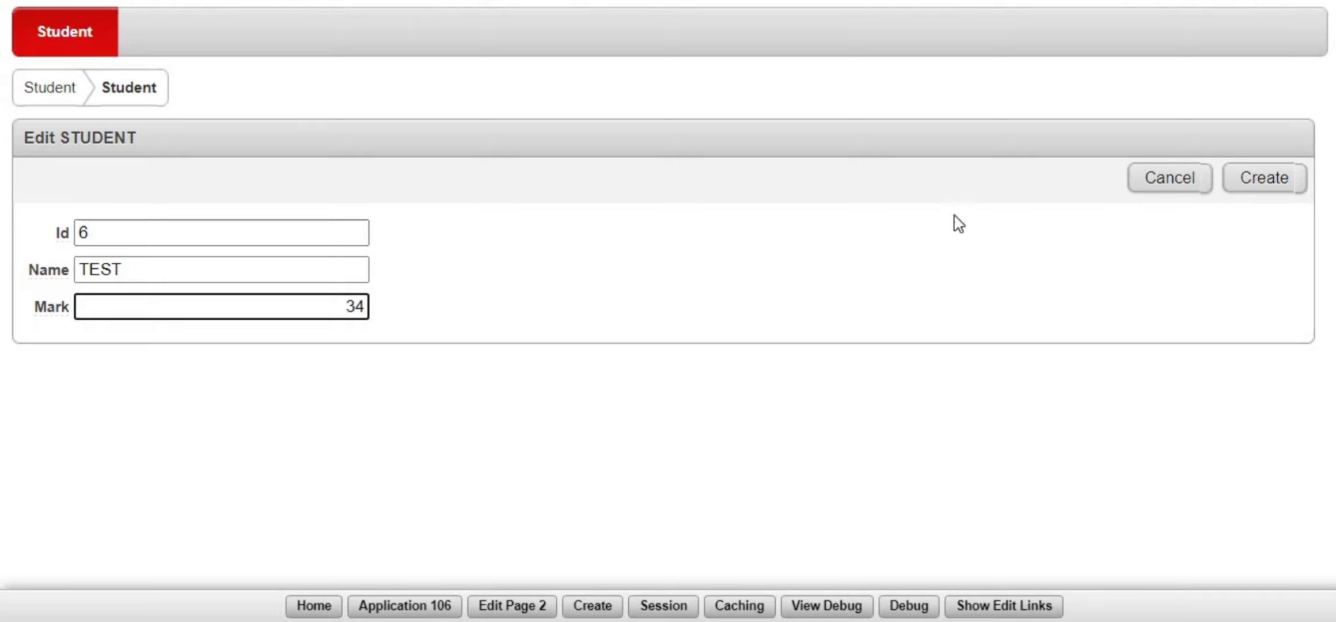
click(1260, 178)
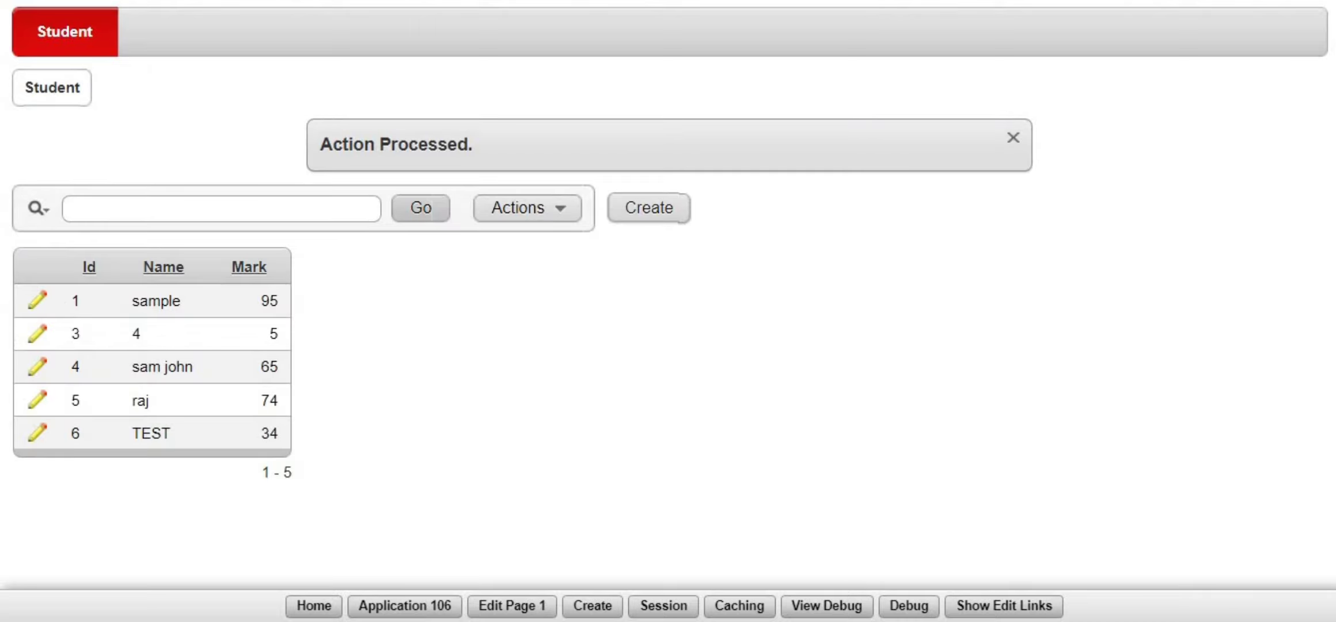
click(308, 611)
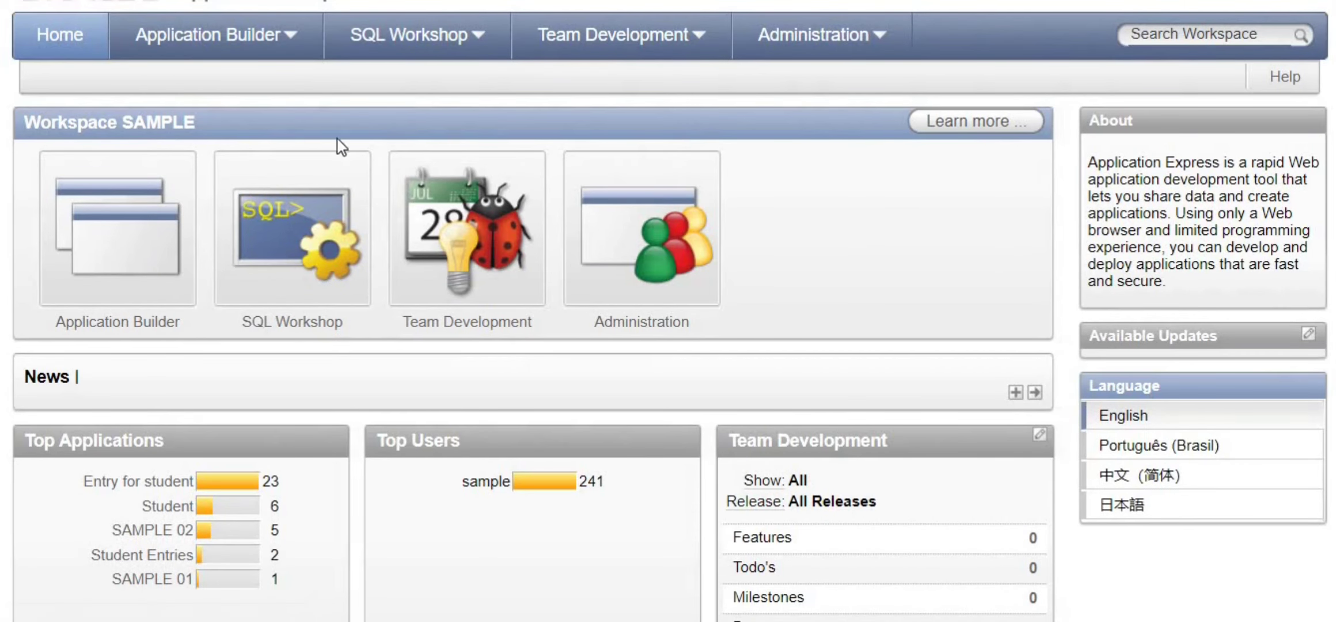
- Open the Entry for student application and look over the Page 1 Student report definition
click(268, 53)
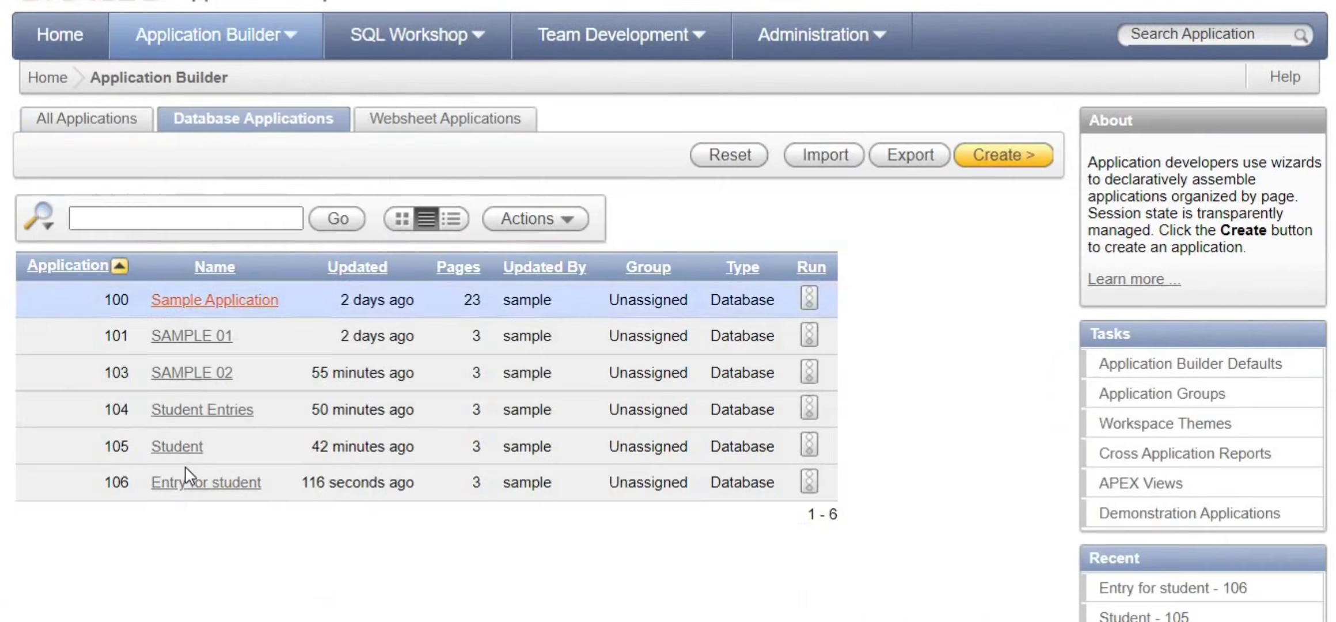
click(213, 484)
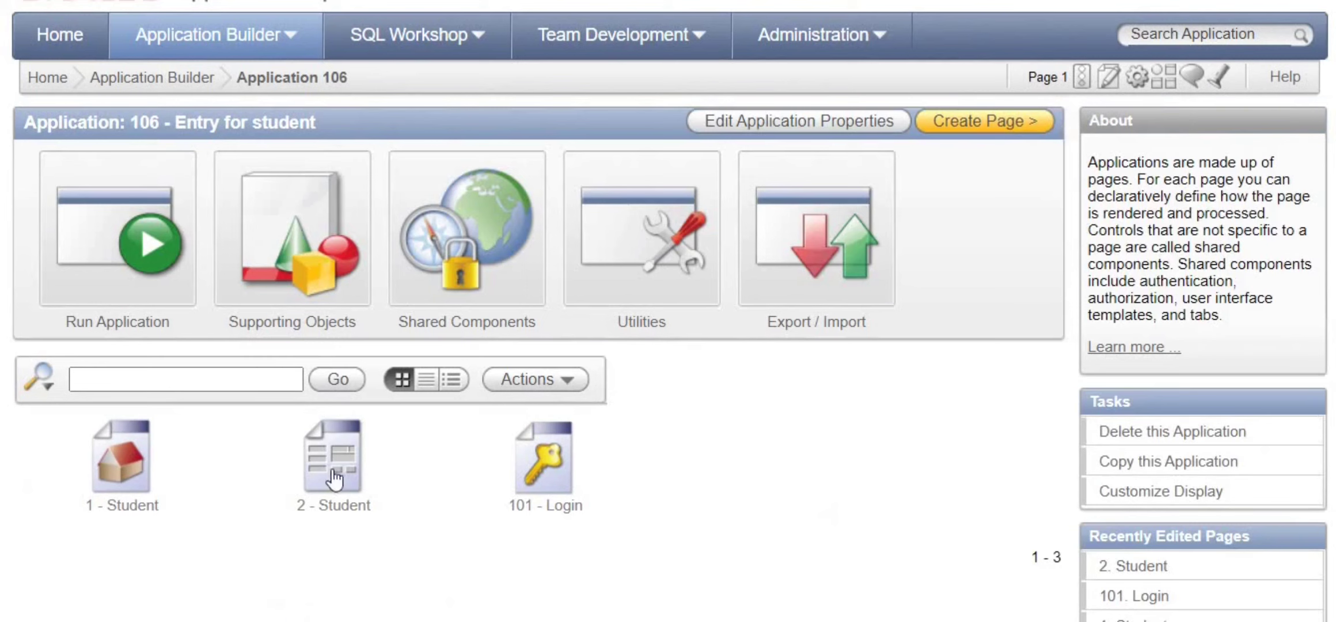
click(119, 464)
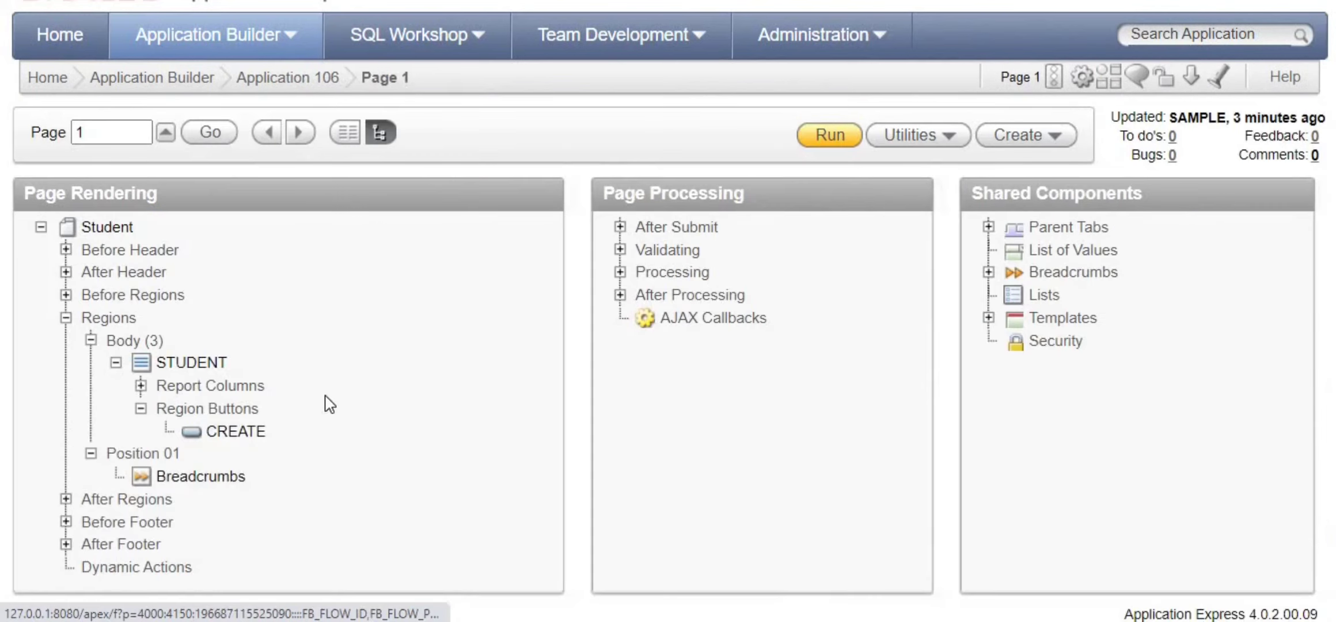
scroll(329, 405, down, 2)
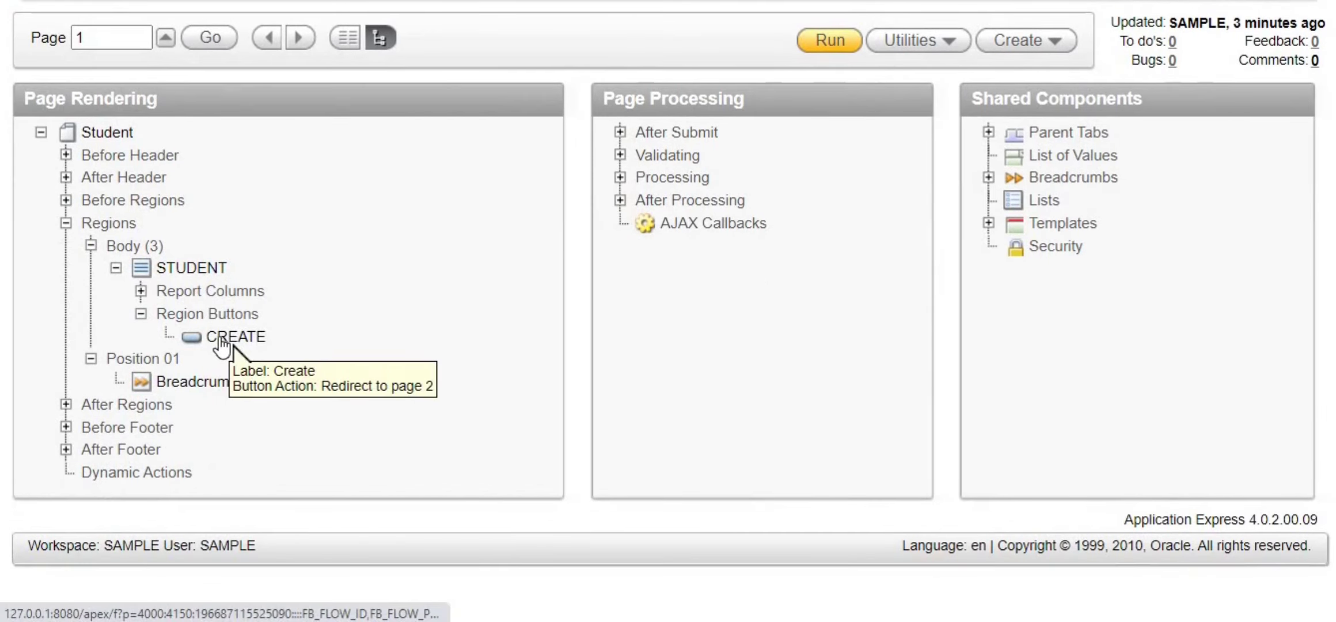
scroll(253, 190, up, 2)
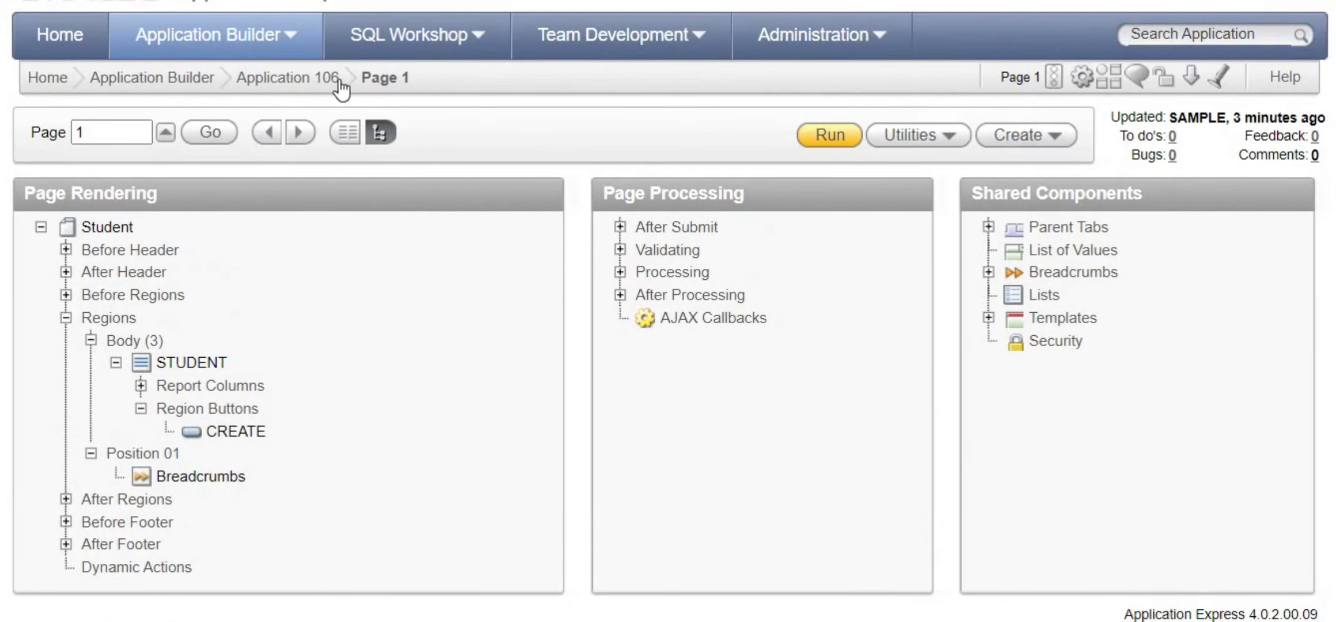
- Open the Page 2 Student form from the Application 106 page list and run it
click(318, 90)
scroll(339, 352, down, 3)
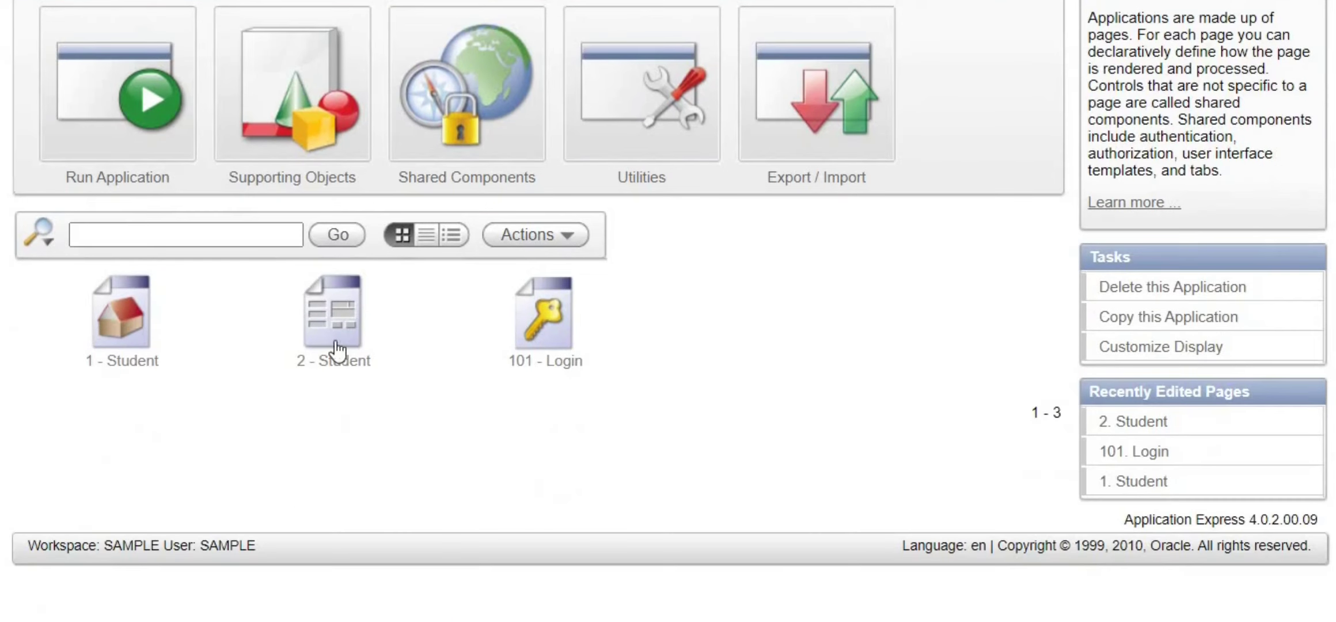
scroll(562, 274, up, 3)
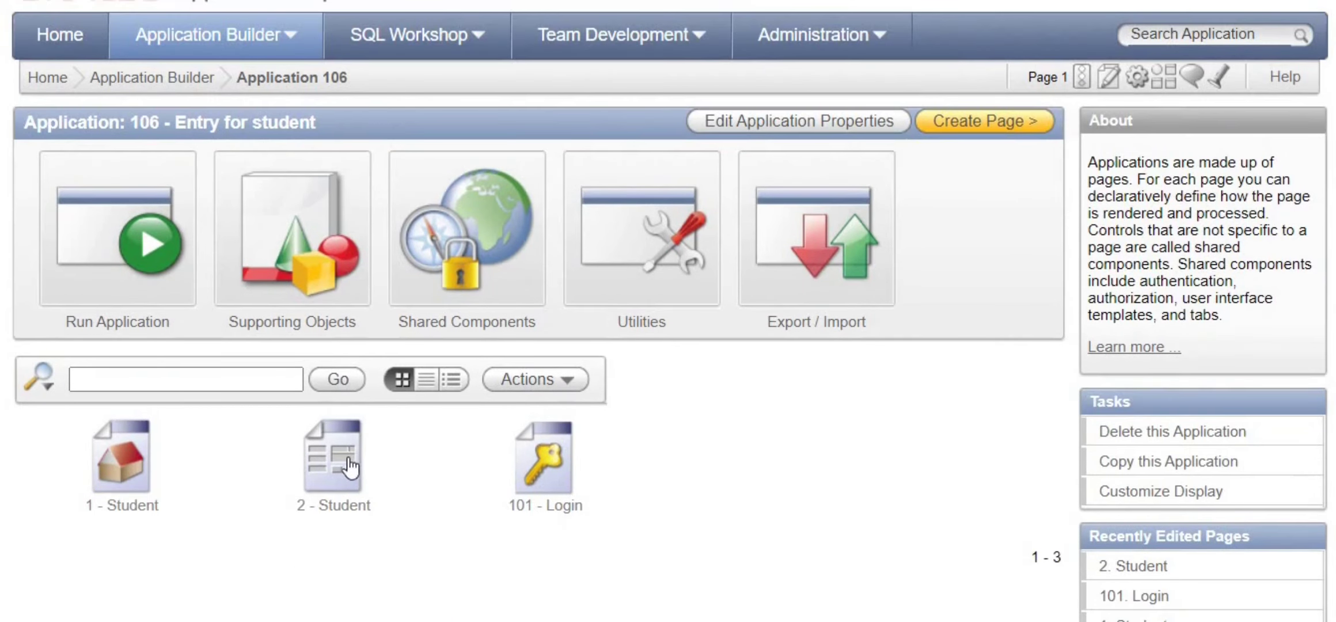
click(346, 456)
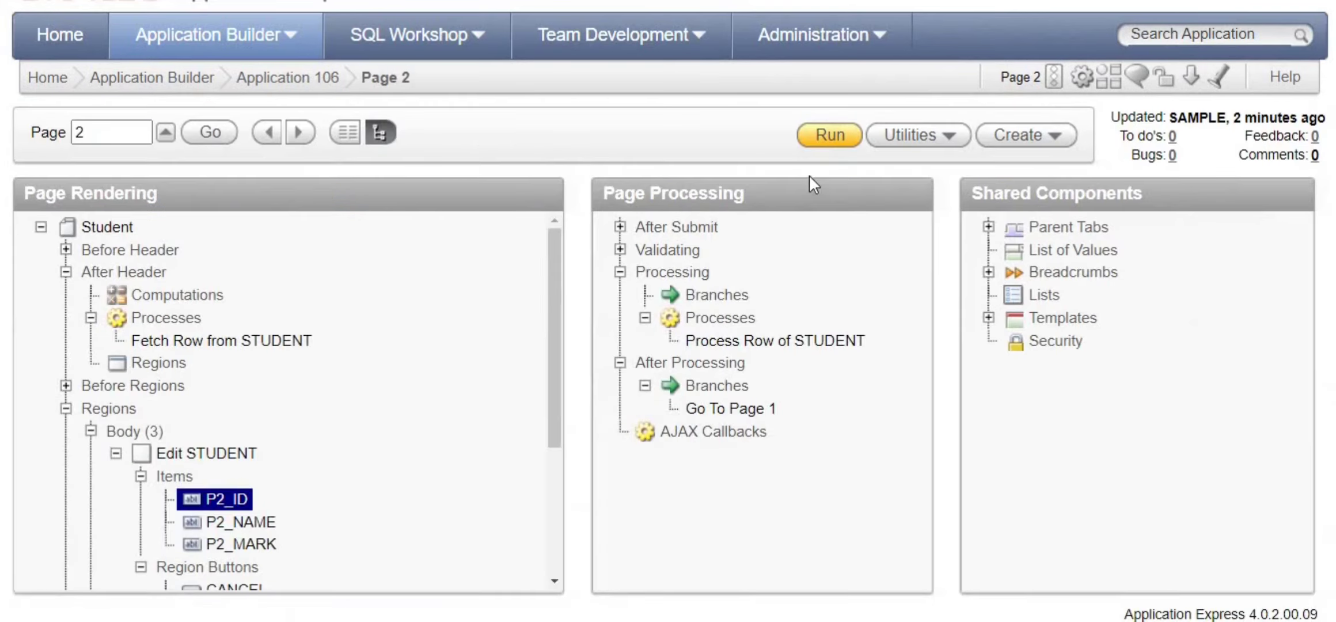
click(825, 142)
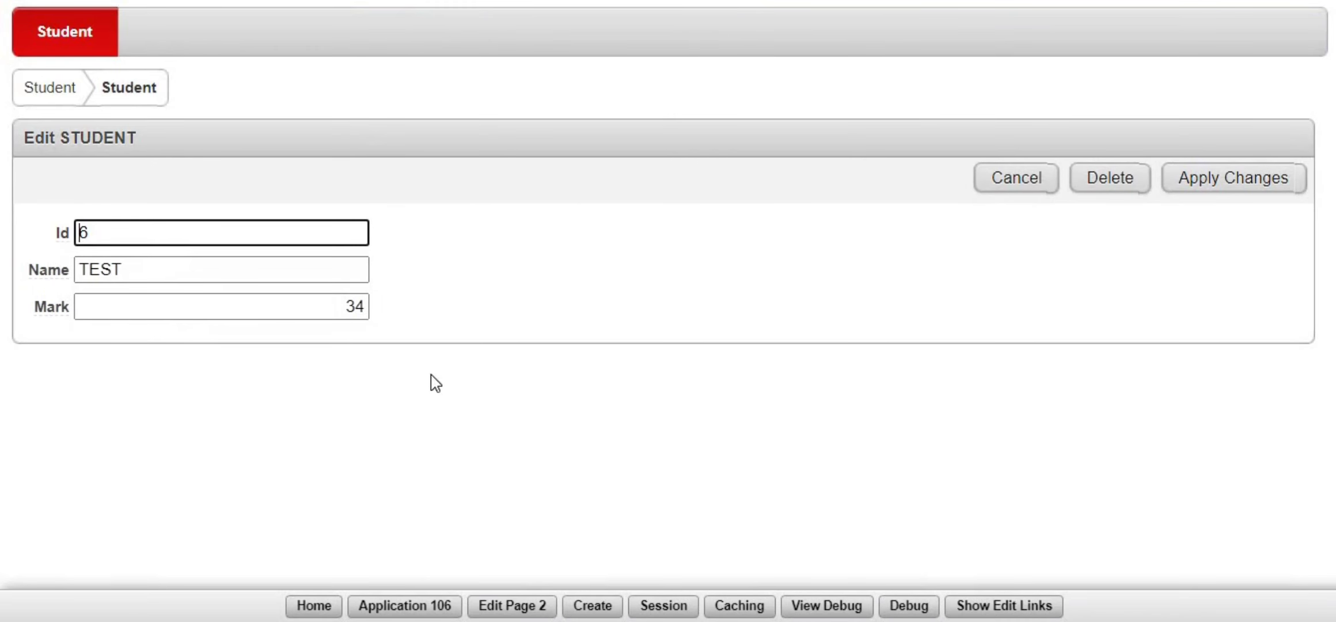
- Cancel the edit, reopen record 6 'TEST' from the report, and delete it
click(1048, 188)
click(46, 93)
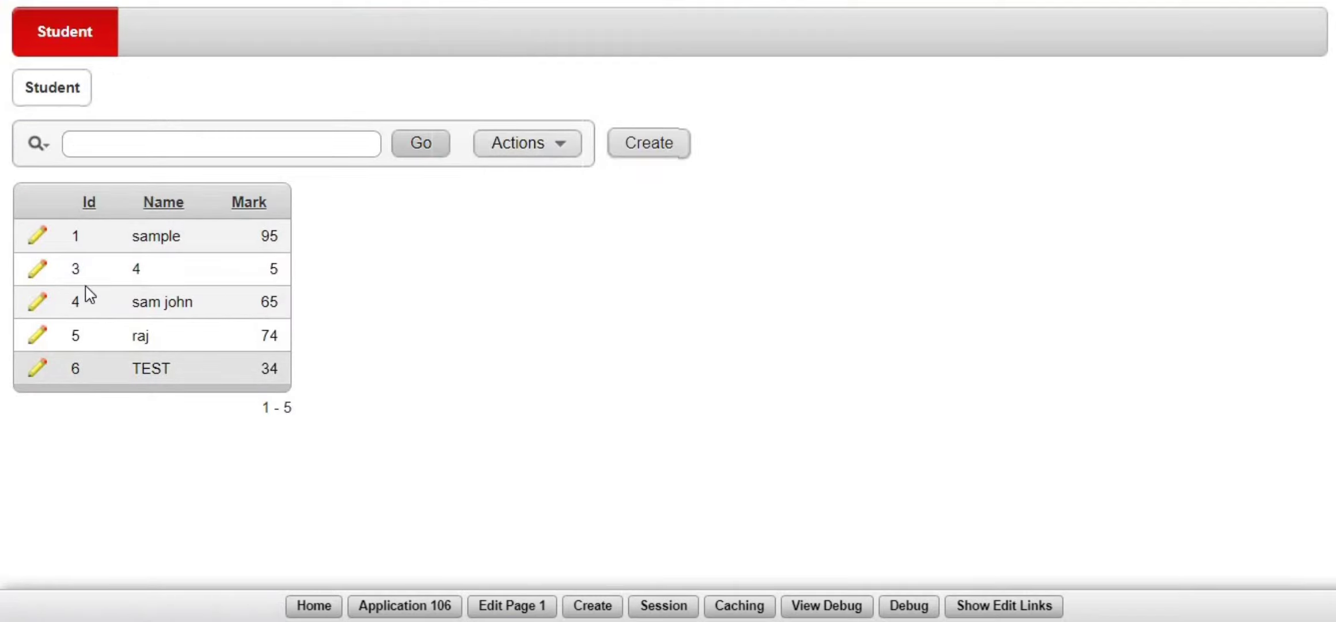
click(38, 369)
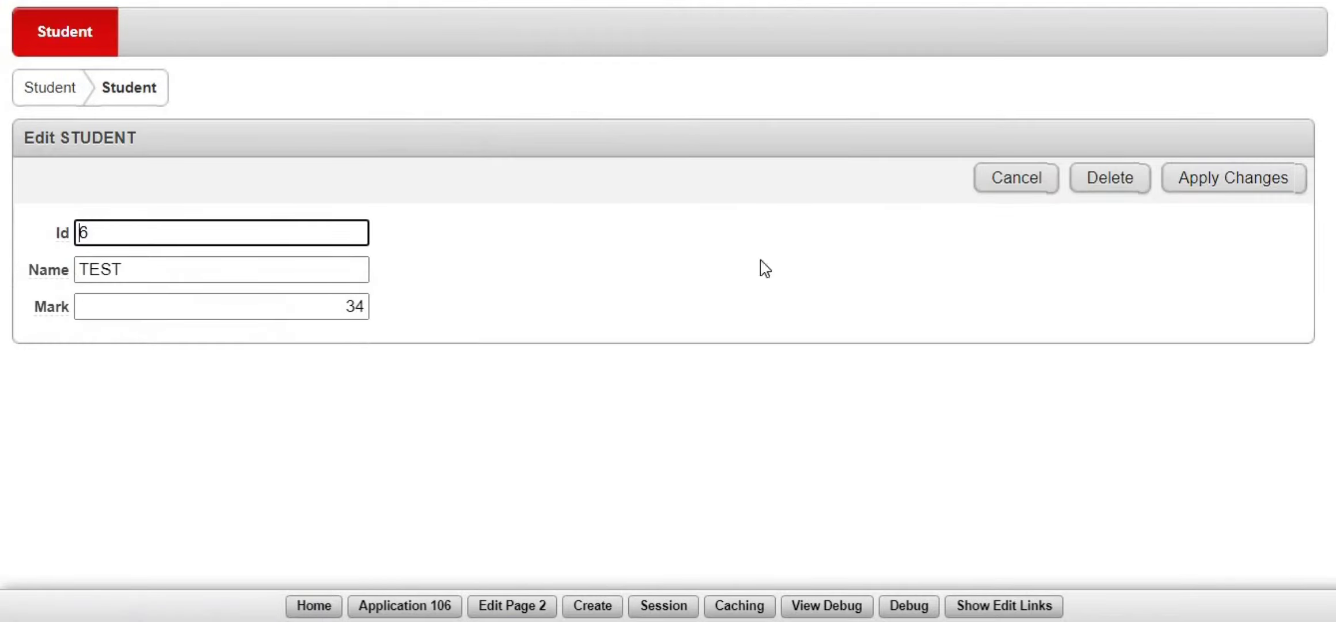
click(1107, 183)
click(778, 65)
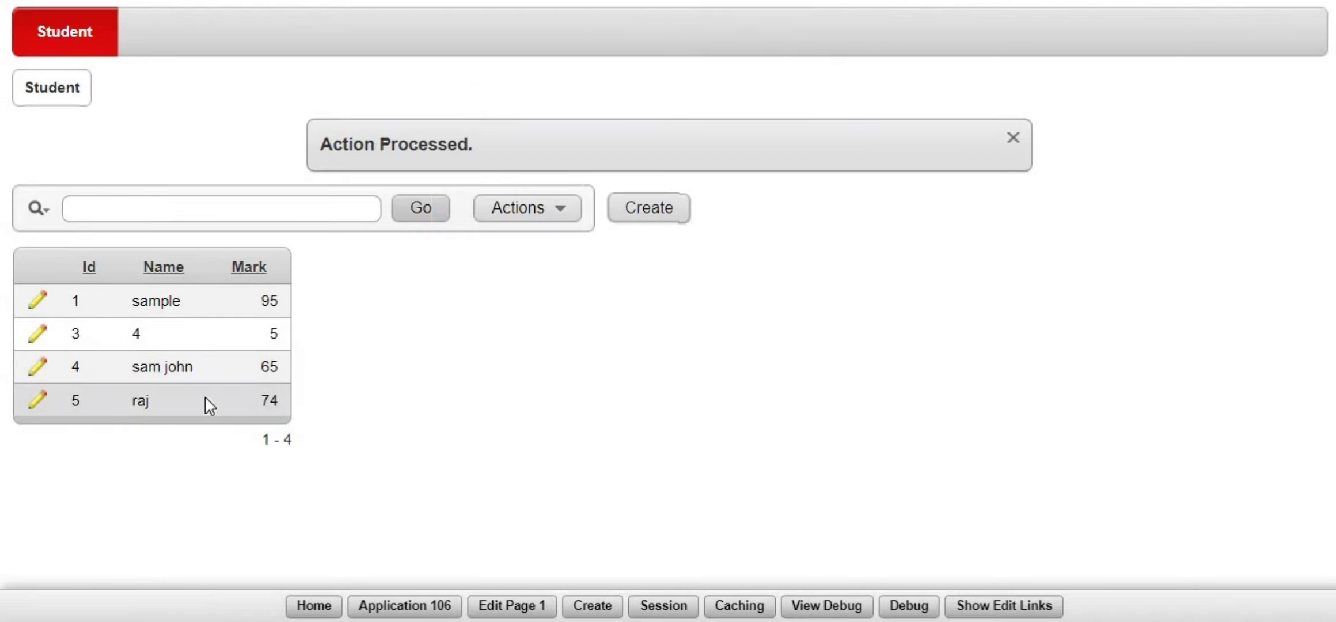
- Delete student record 5 'raj' and confirm the deletion
click(37, 399)
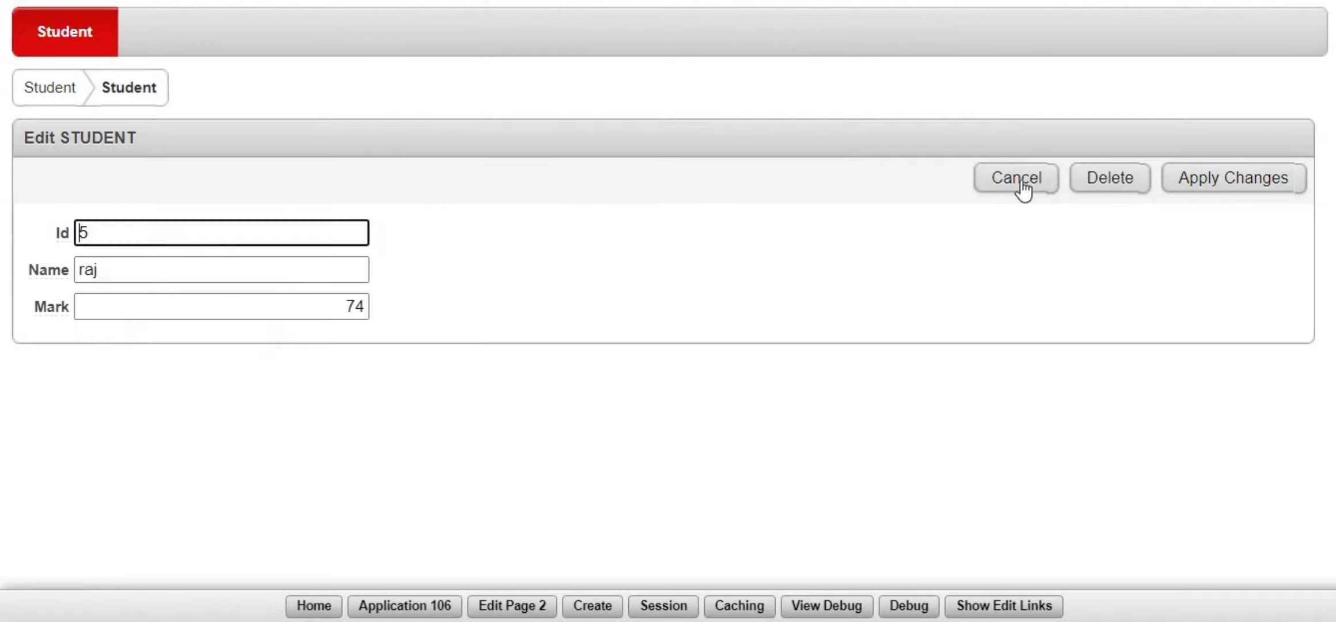
click(1110, 182)
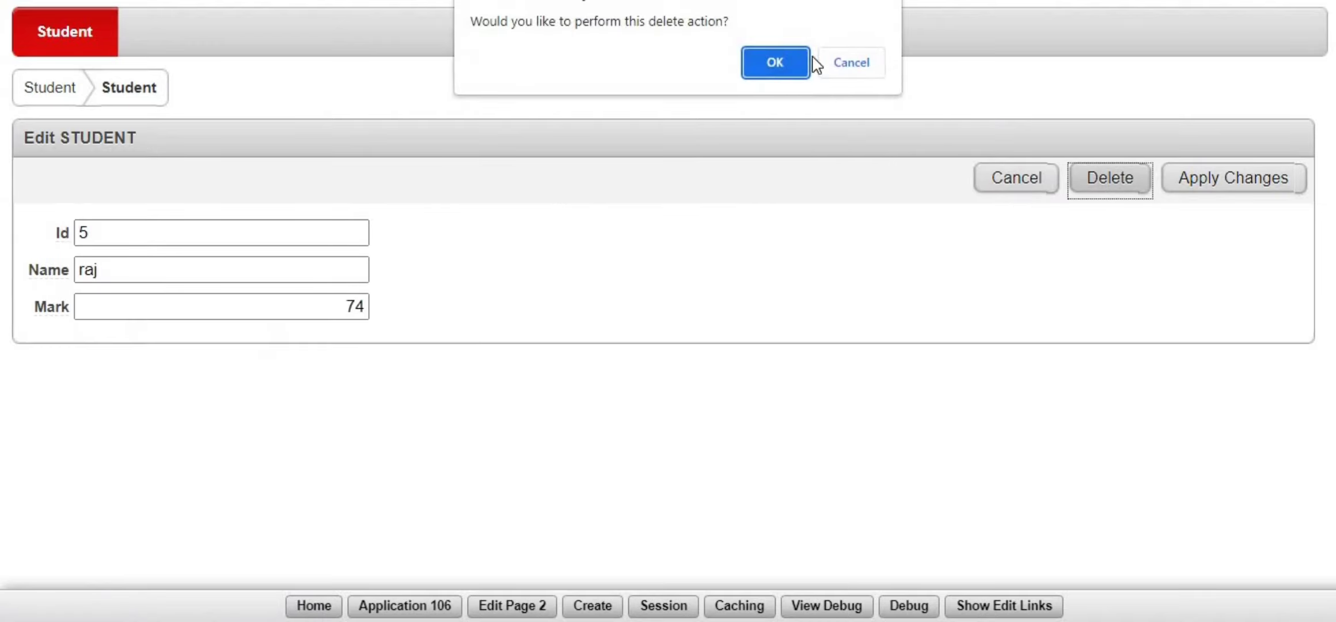
click(776, 57)
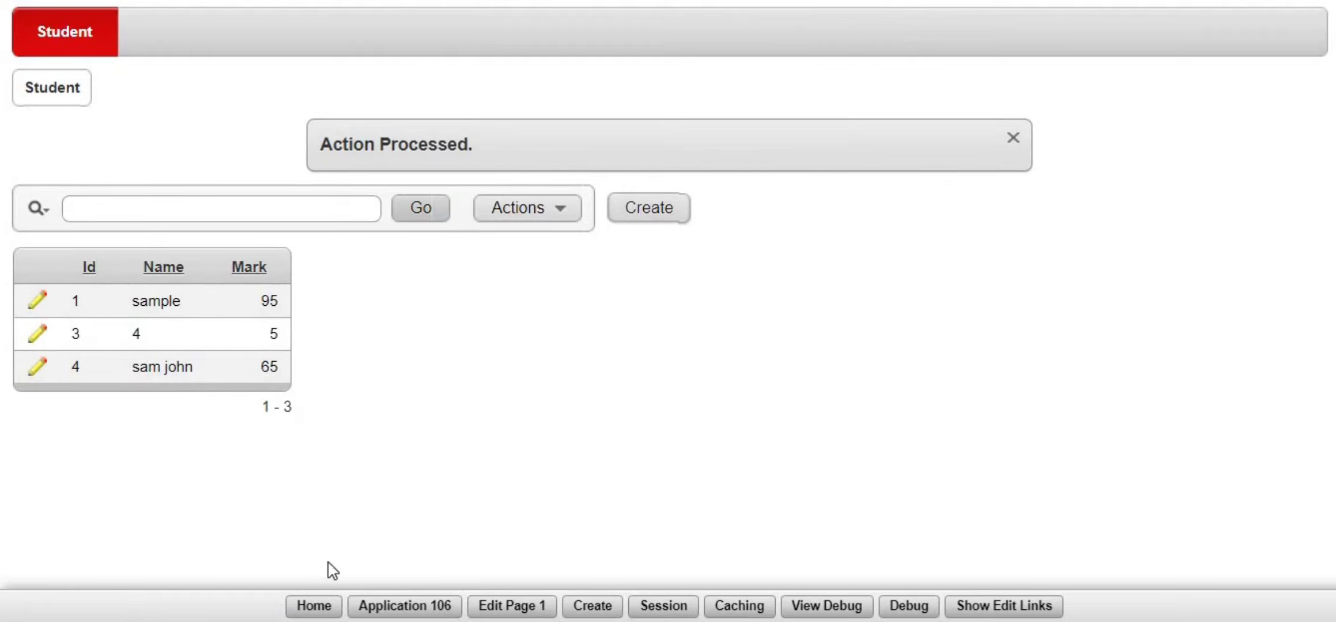
click(313, 605)
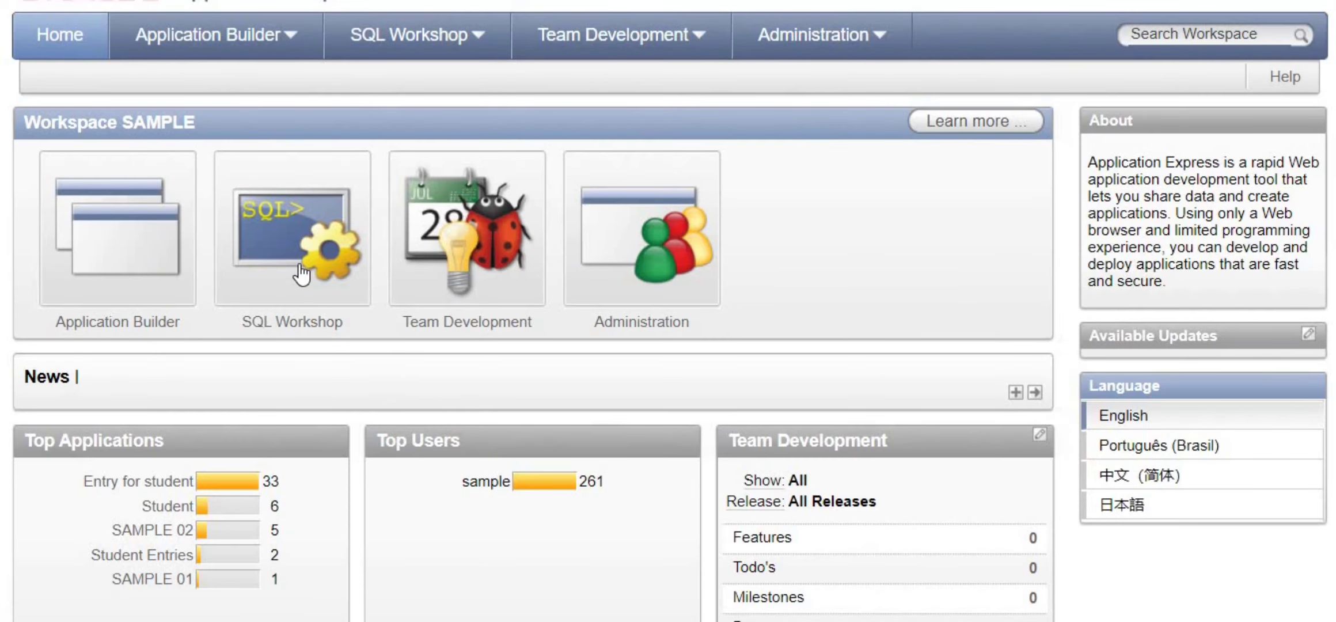
click(301, 273)
click(348, 268)
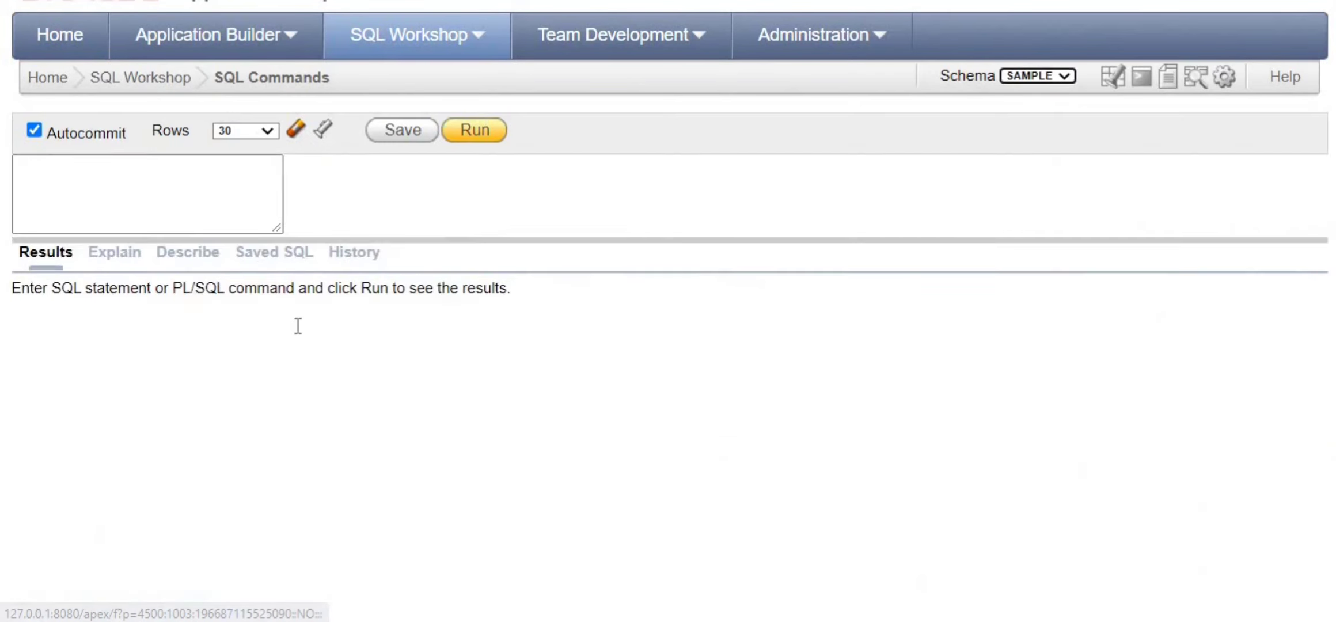
text(SELECT * FROM STUDENT;)
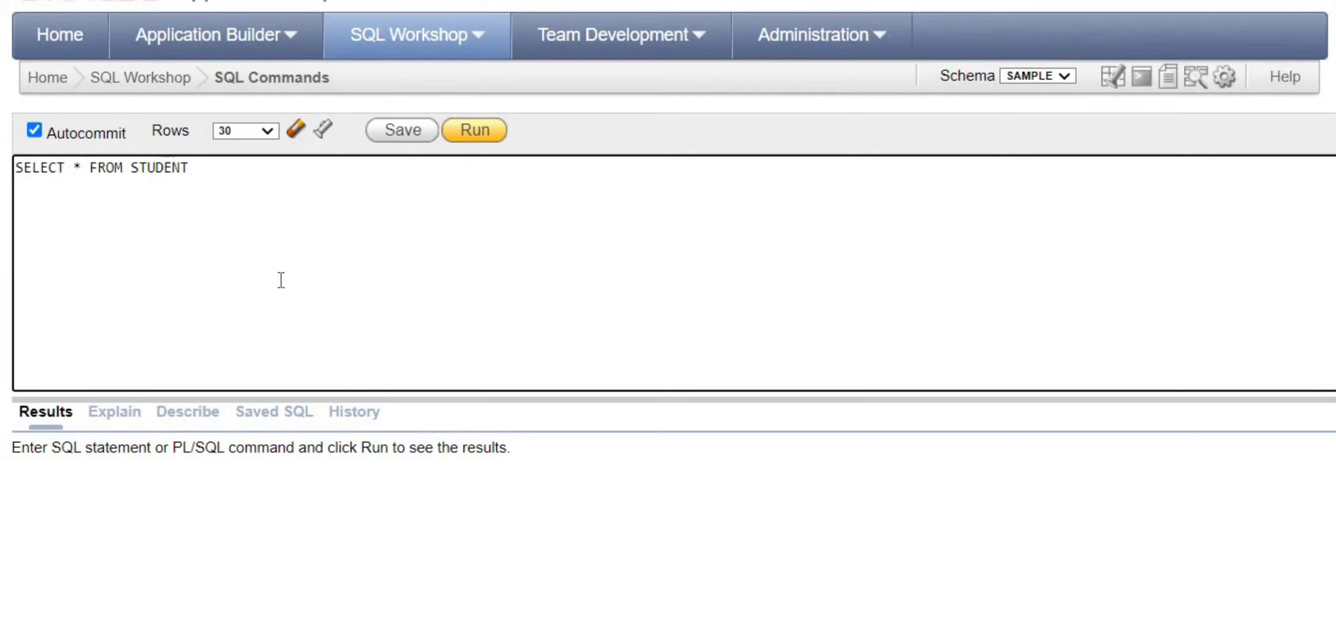
click(469, 130)
drag(165, 545, 27, 490)
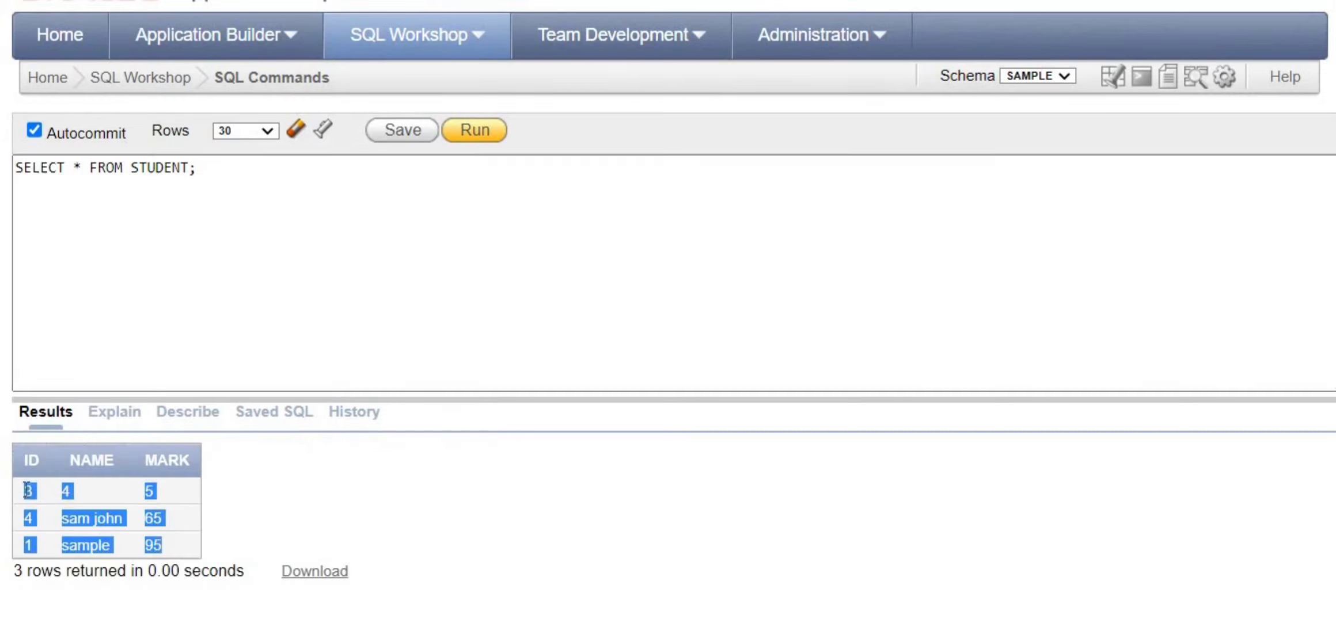
click(290, 511)
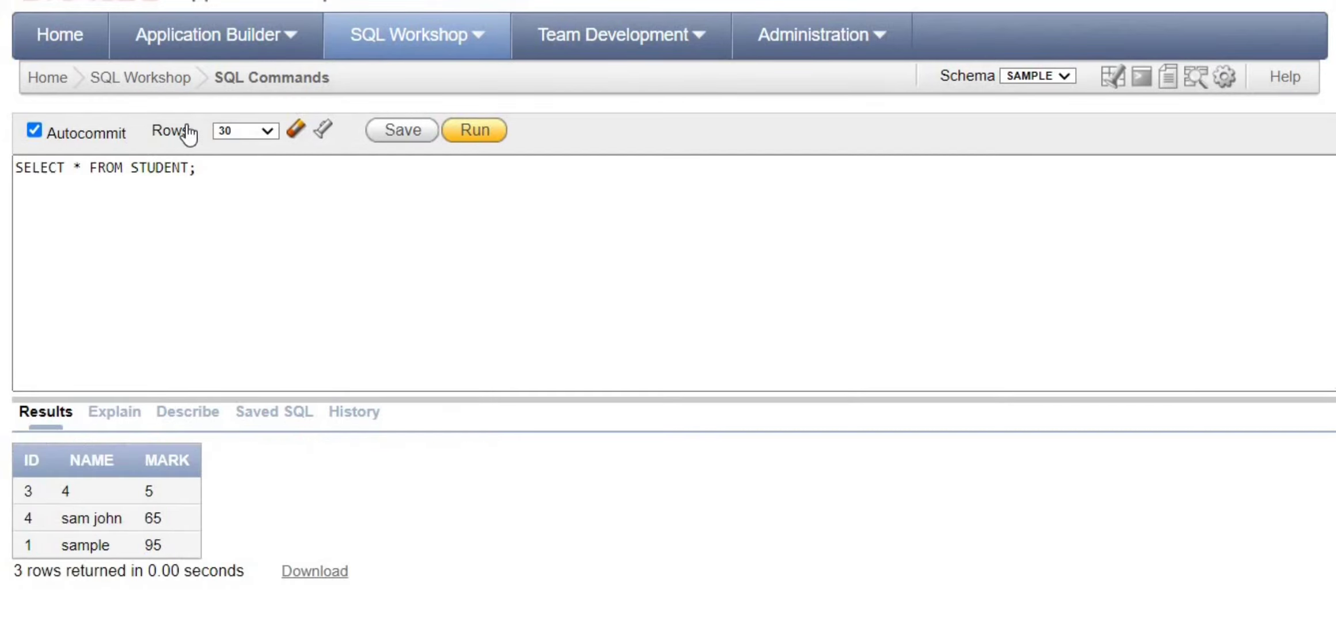
click(233, 177)
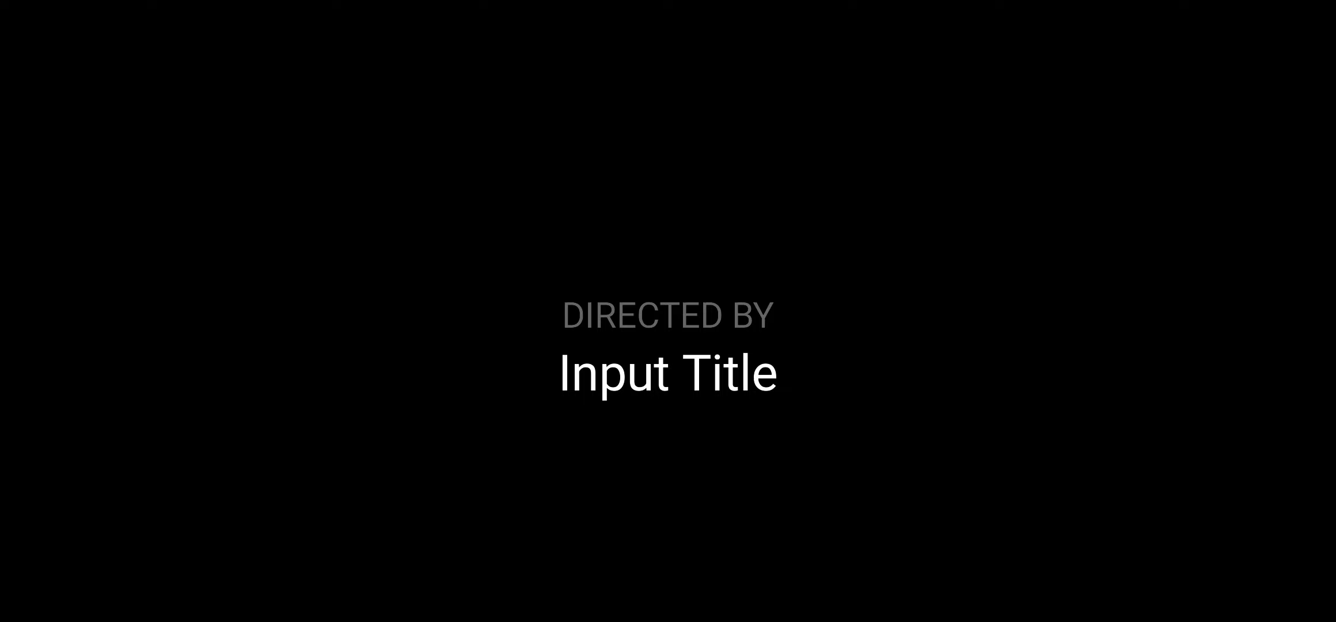